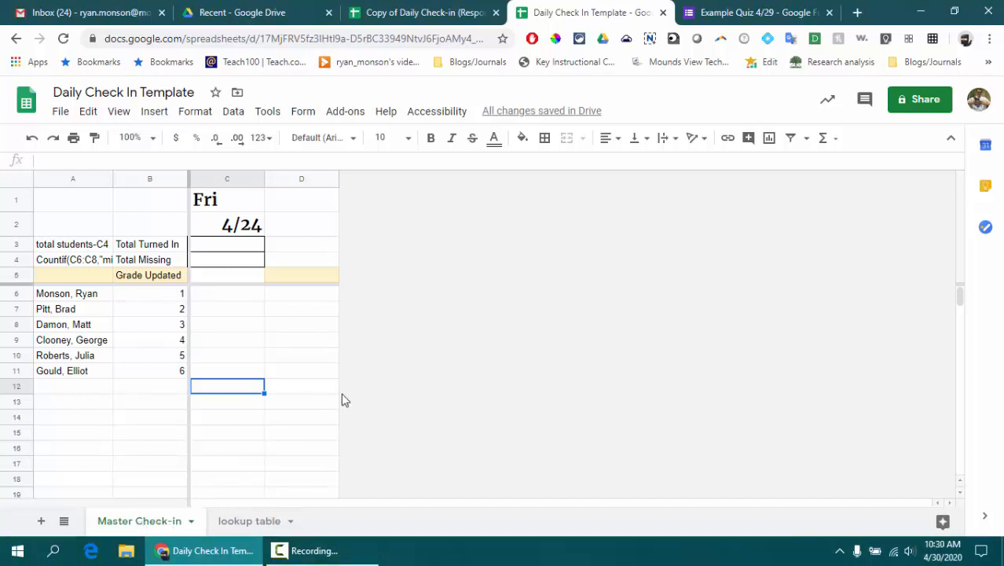
Open the lookup table sheet and examine the Master Check In formula for graded Google Forms
click(250, 520)
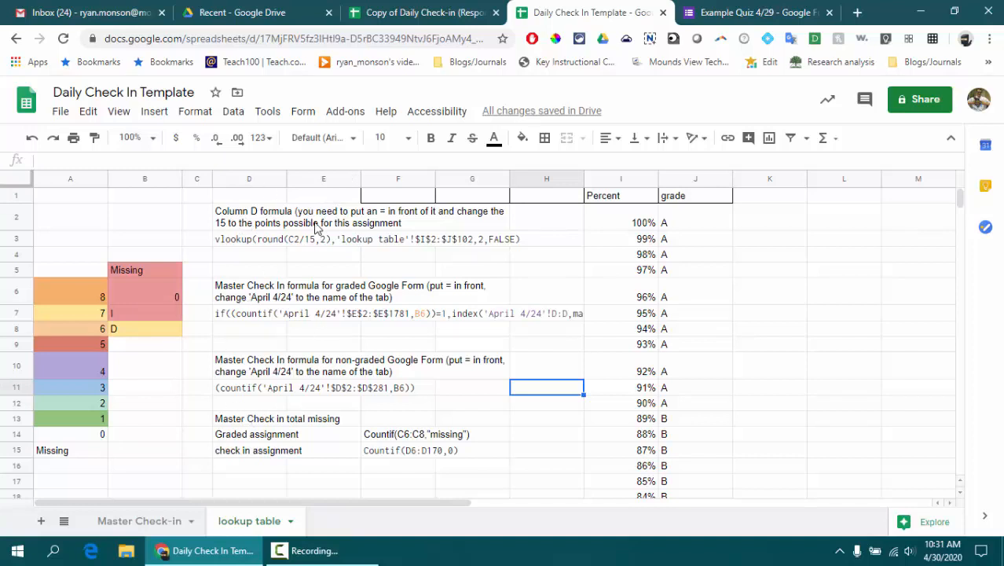
click(243, 314)
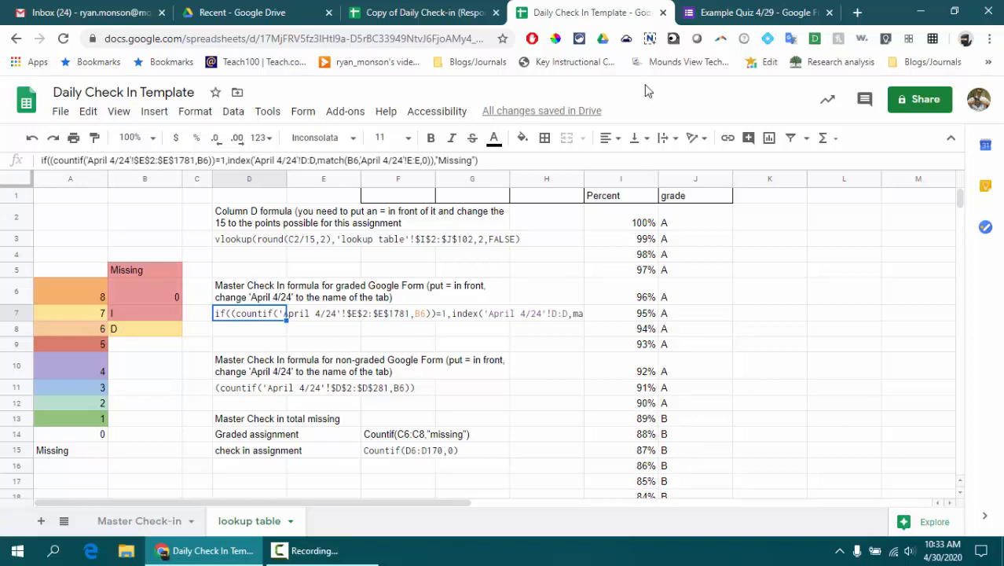
Switch to the Example Quiz 4/29 form and review its general settings and student identification questions
click(724, 15)
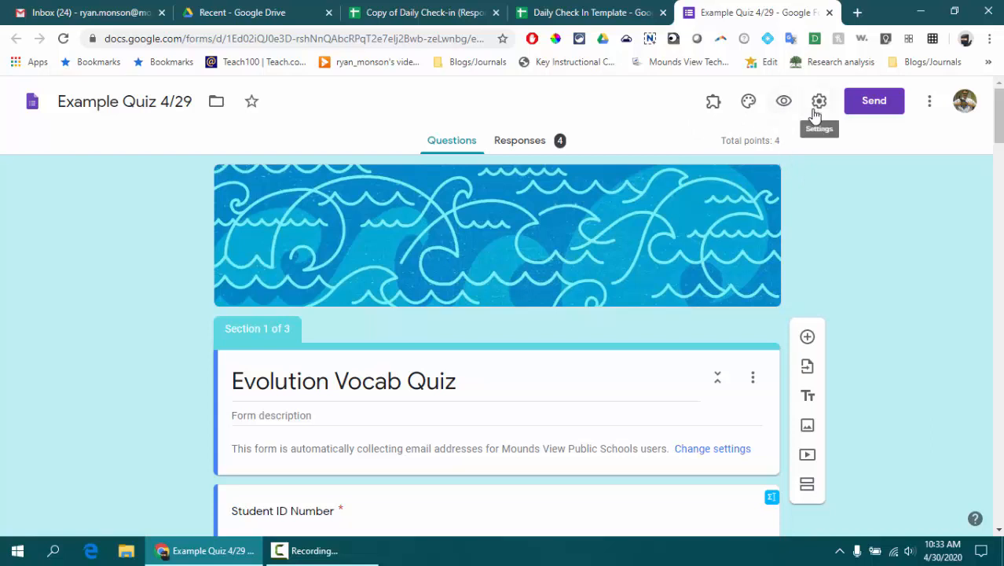
click(819, 103)
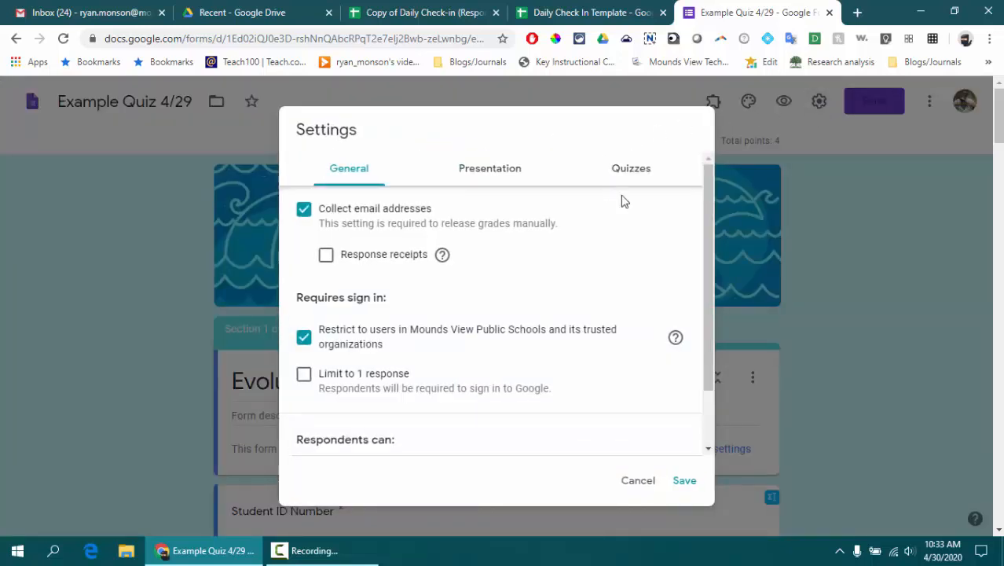
click(635, 482)
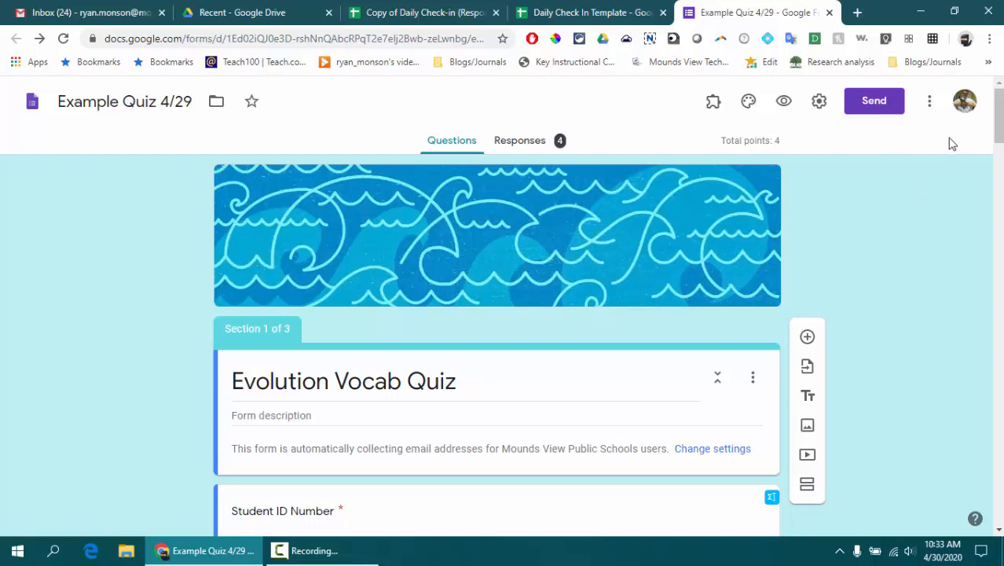
drag(991, 113, 983, 159)
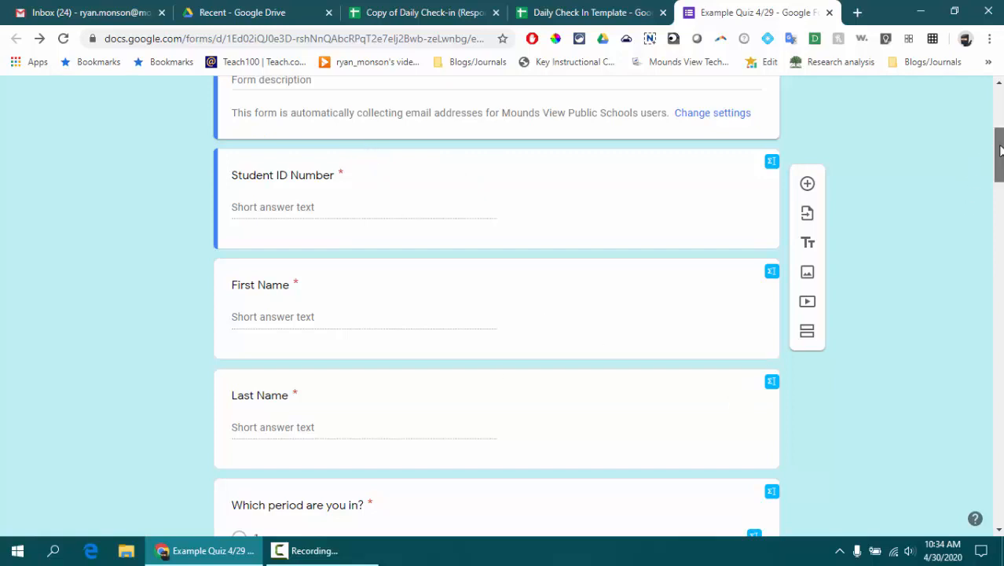
drag(999, 149, 999, 118)
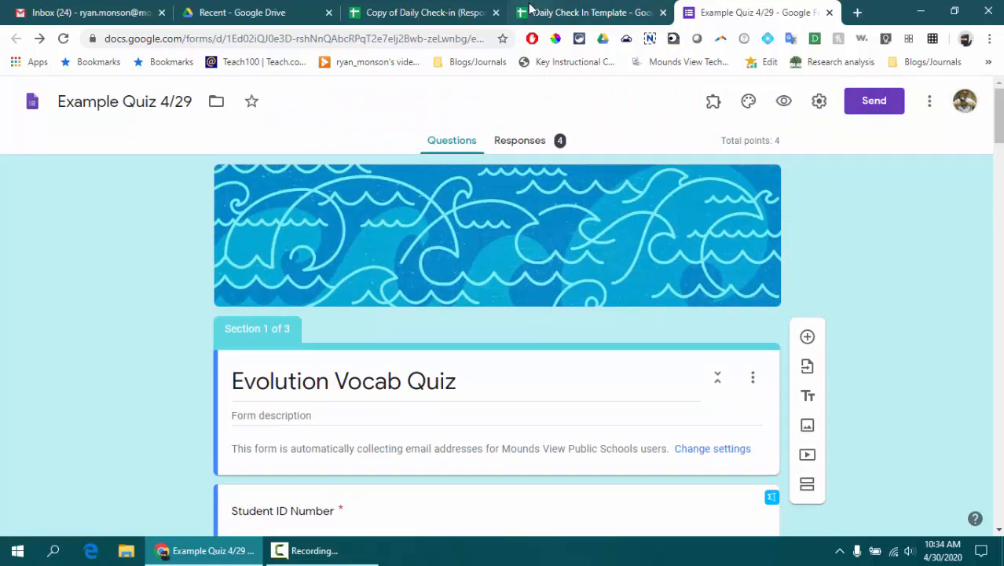
click(522, 149)
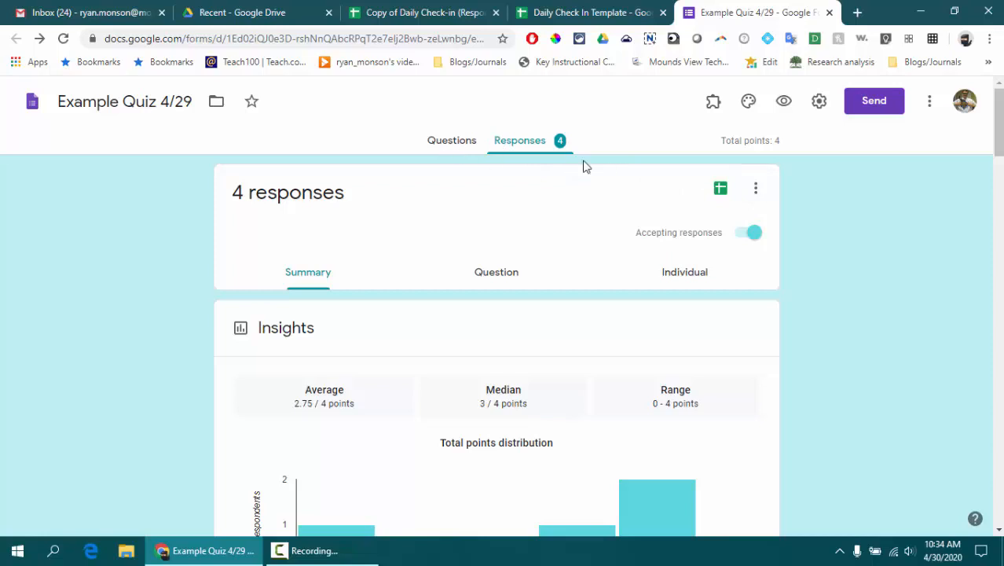
click(755, 191)
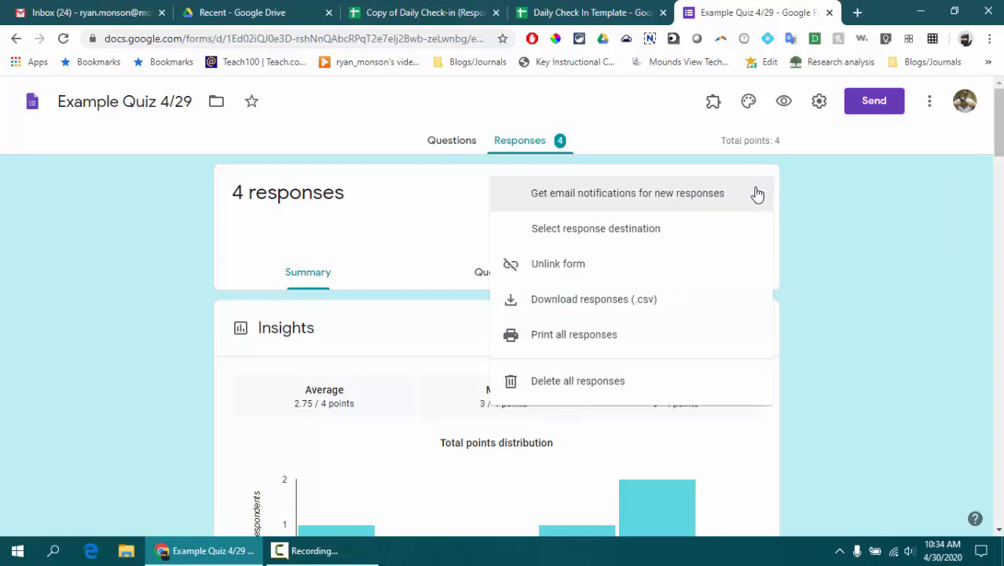
click(601, 231)
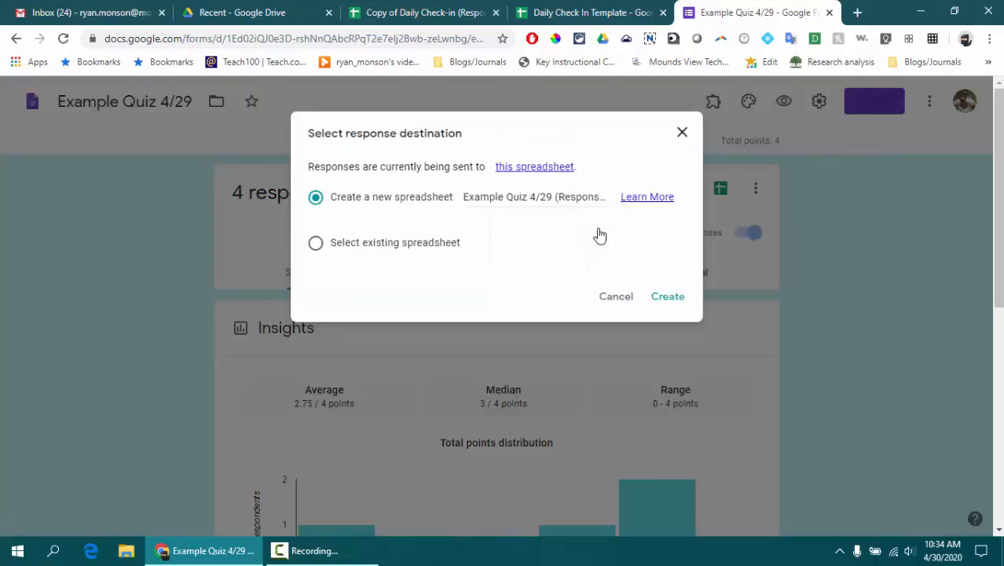
click(317, 245)
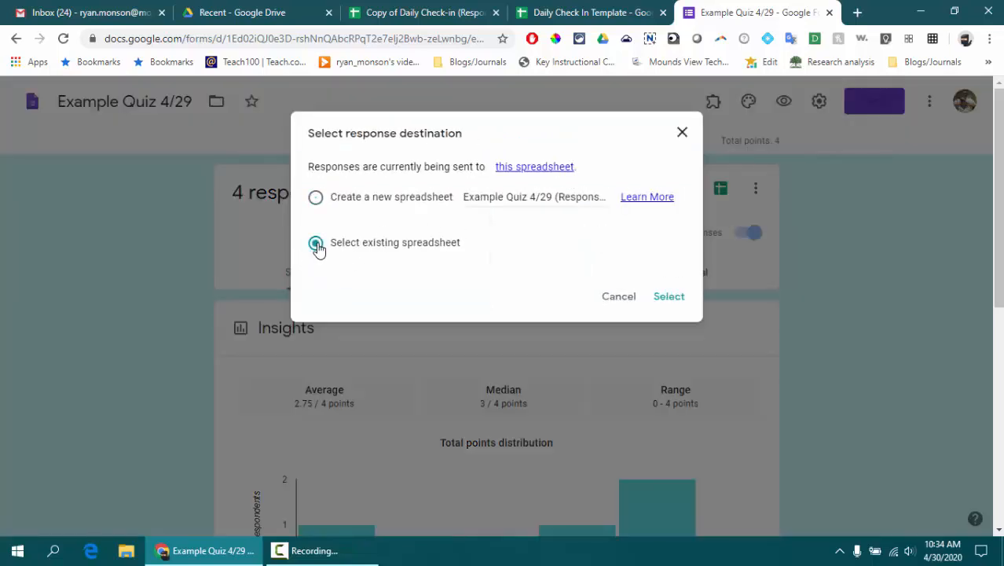
click(667, 298)
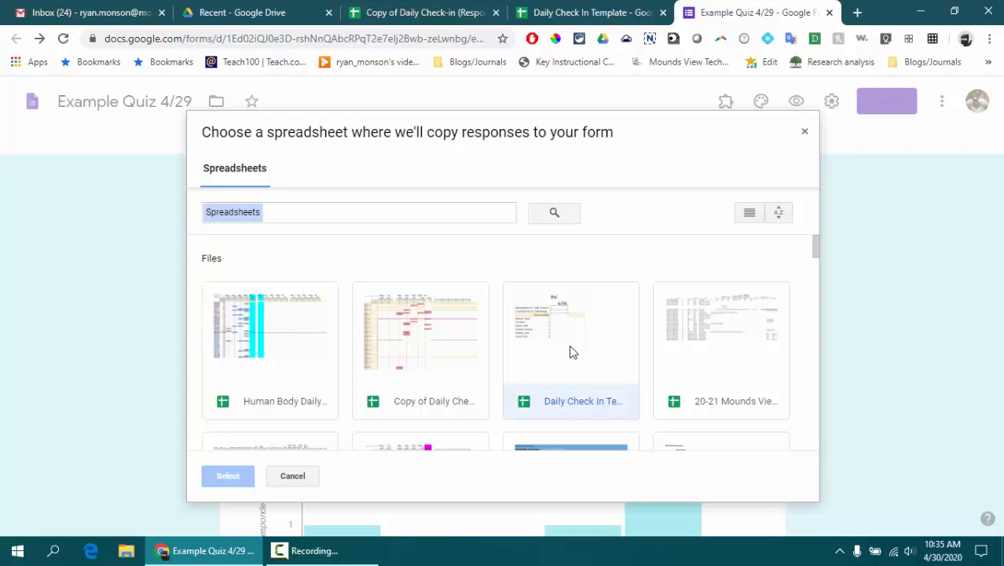
click(572, 349)
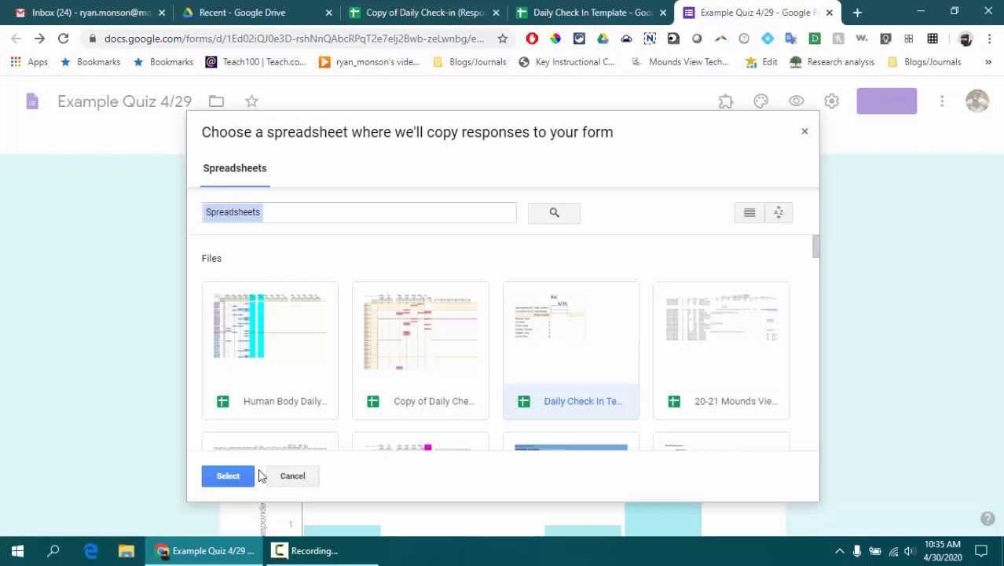
click(284, 475)
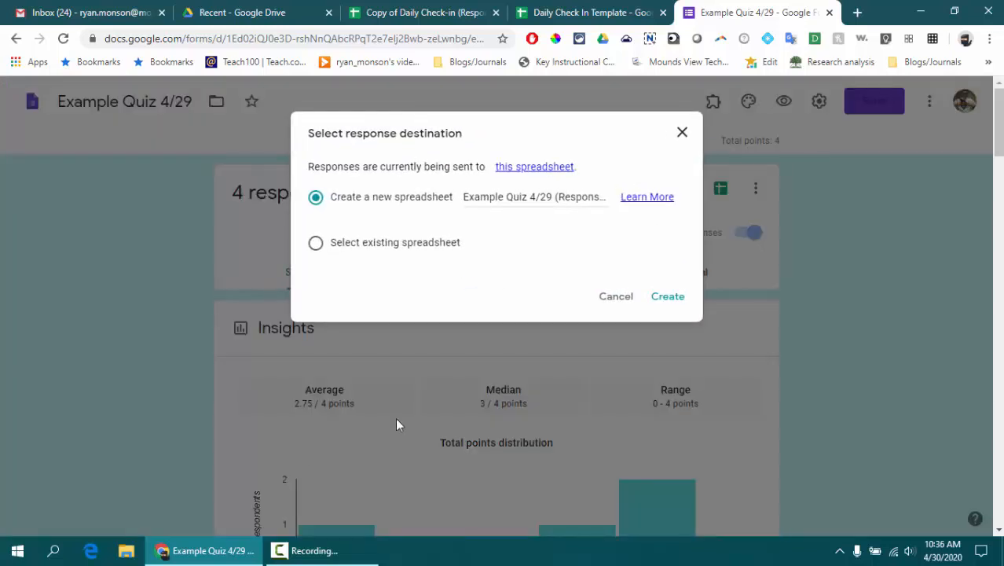
click(618, 298)
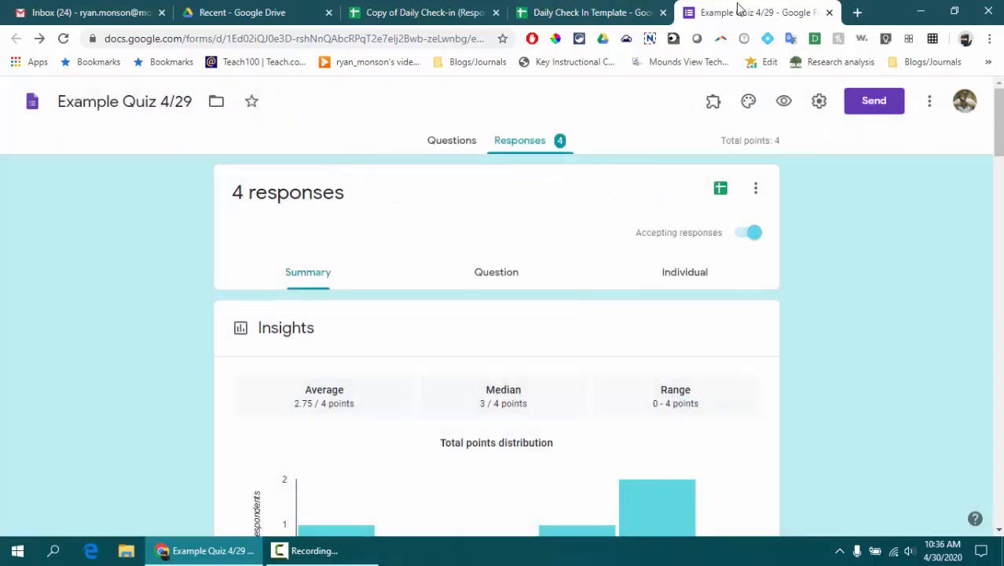
Switch to the Daily Check In Template spreadsheet and rename the Form 1 sheet as April 29
click(594, 14)
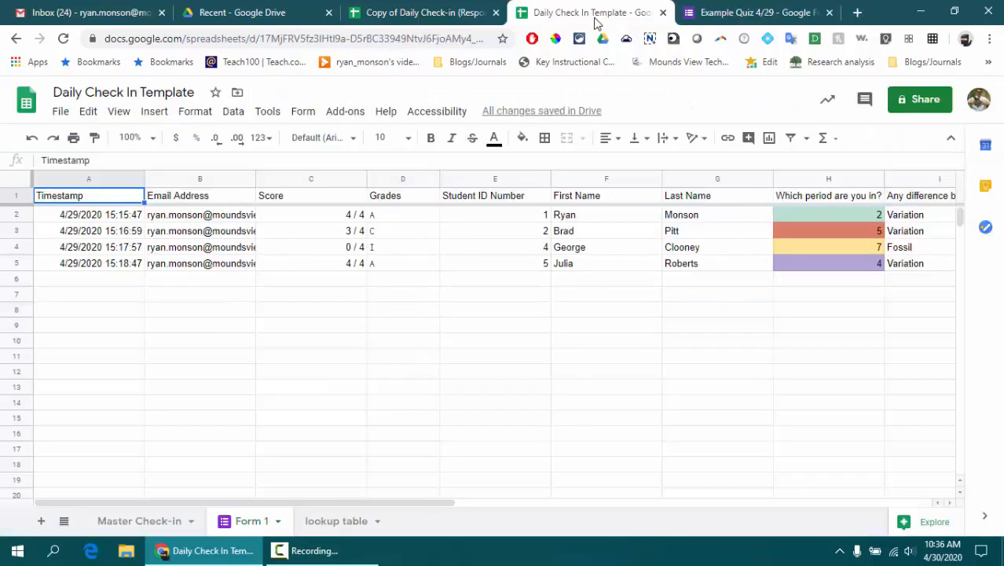
click(279, 521)
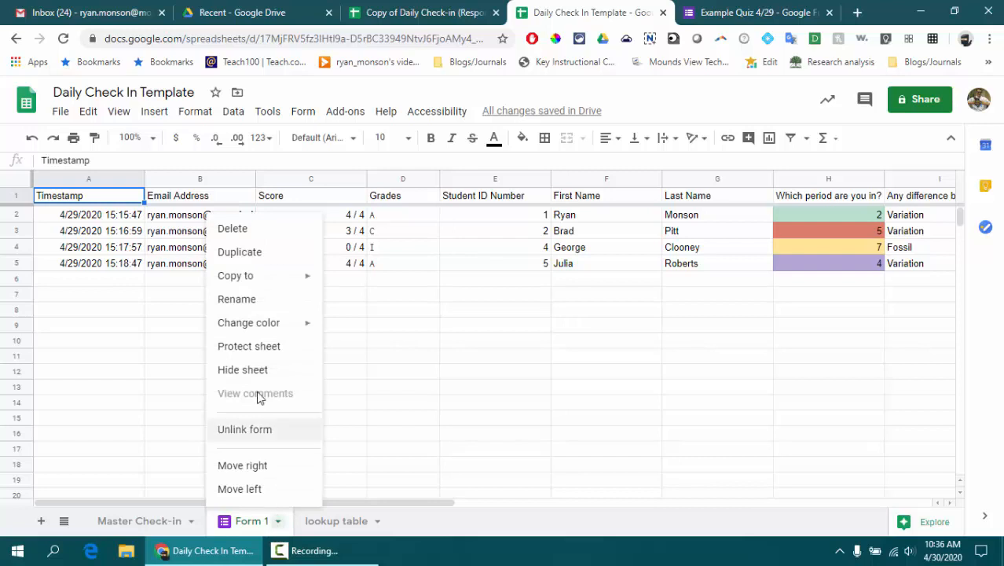
click(240, 300)
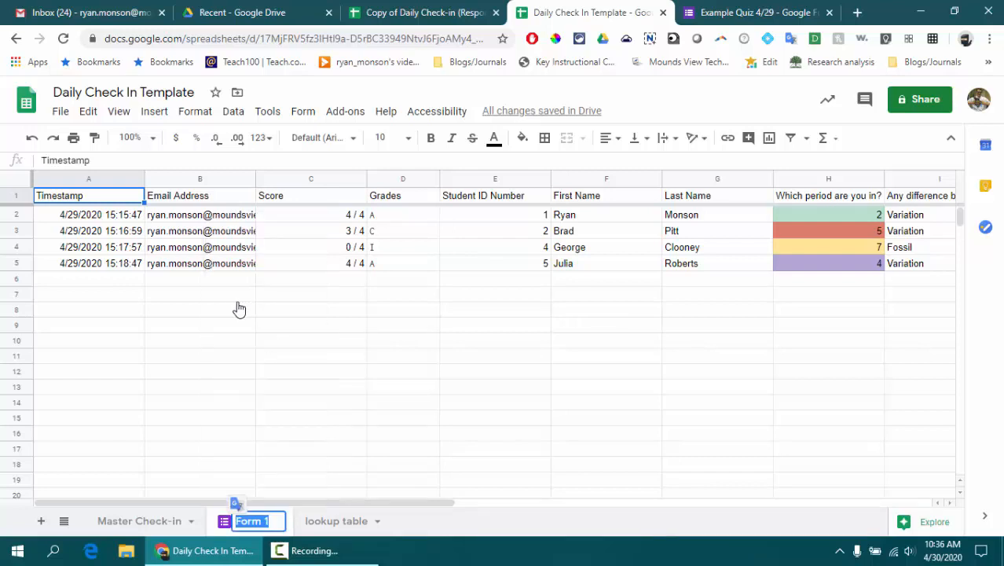
text(April)
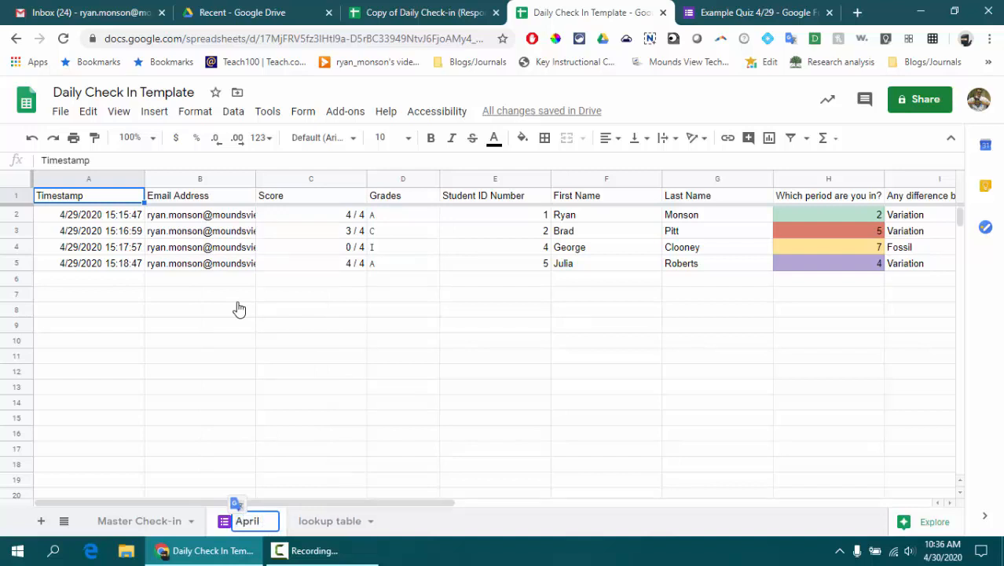
text( 29)
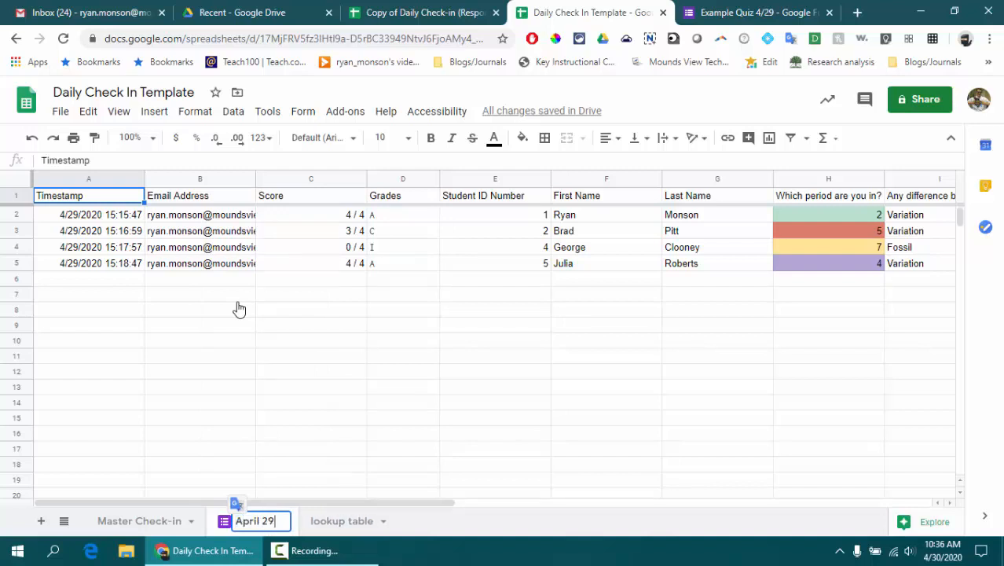
click(299, 346)
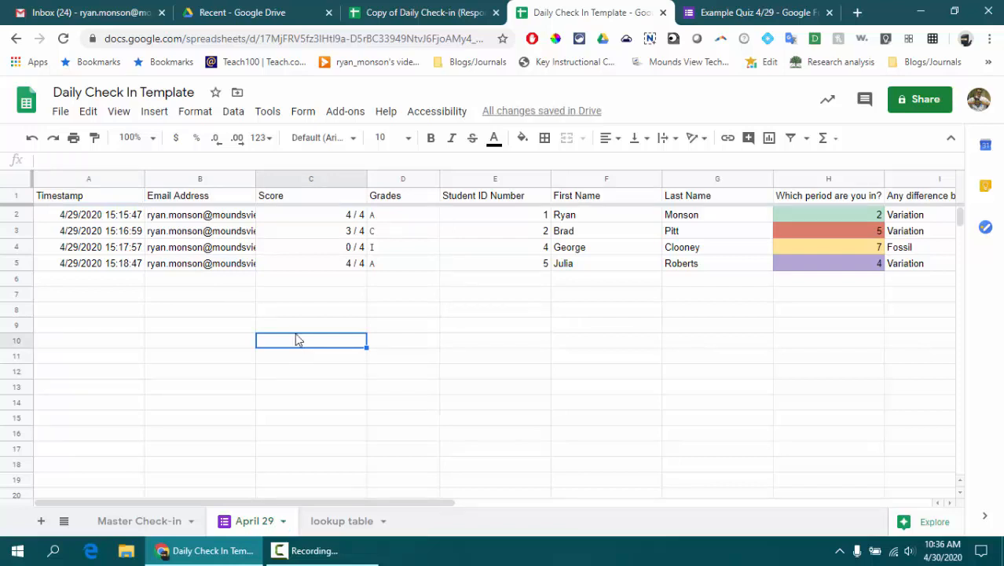
Delete the Grades column from the April 29 sheet
click(386, 180)
right_click(386, 180)
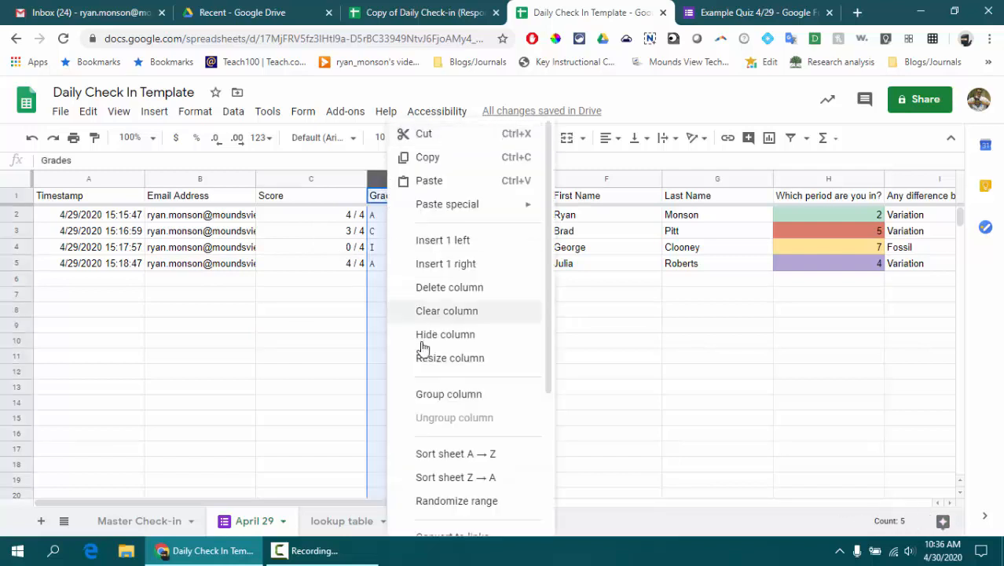
click(442, 287)
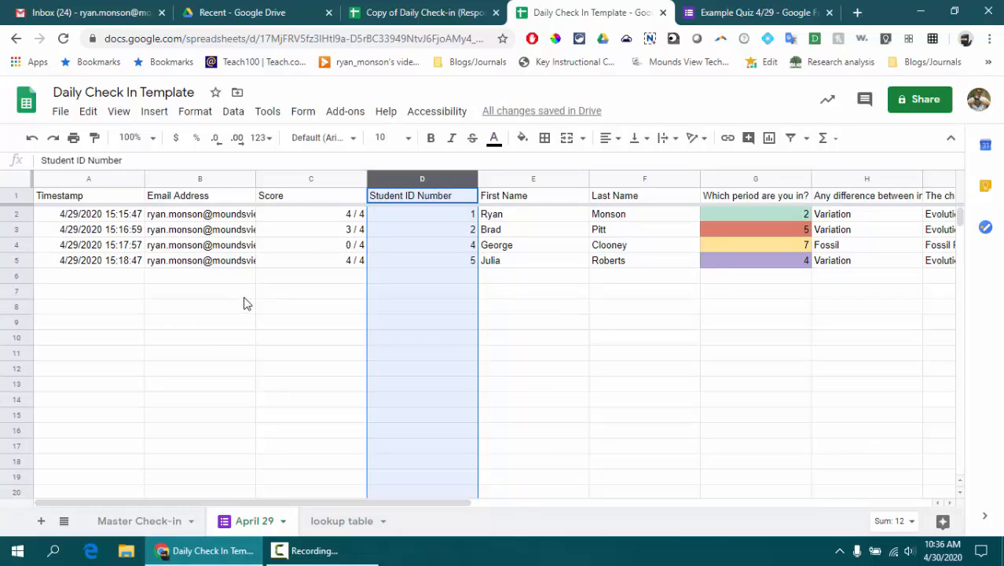
Insert a blank column between Score and Student ID Number and give it the header Grade
click(312, 178)
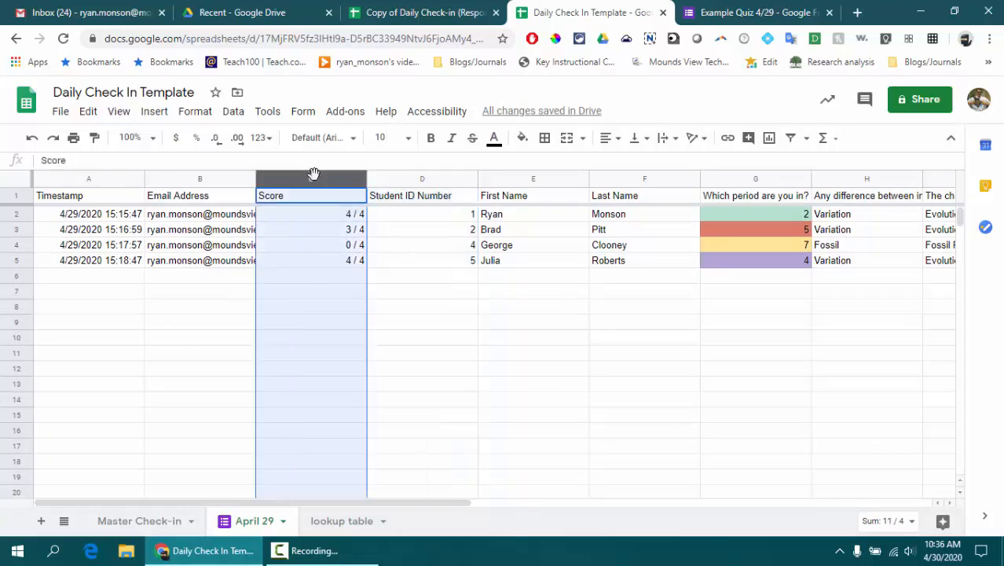
right_click(312, 174)
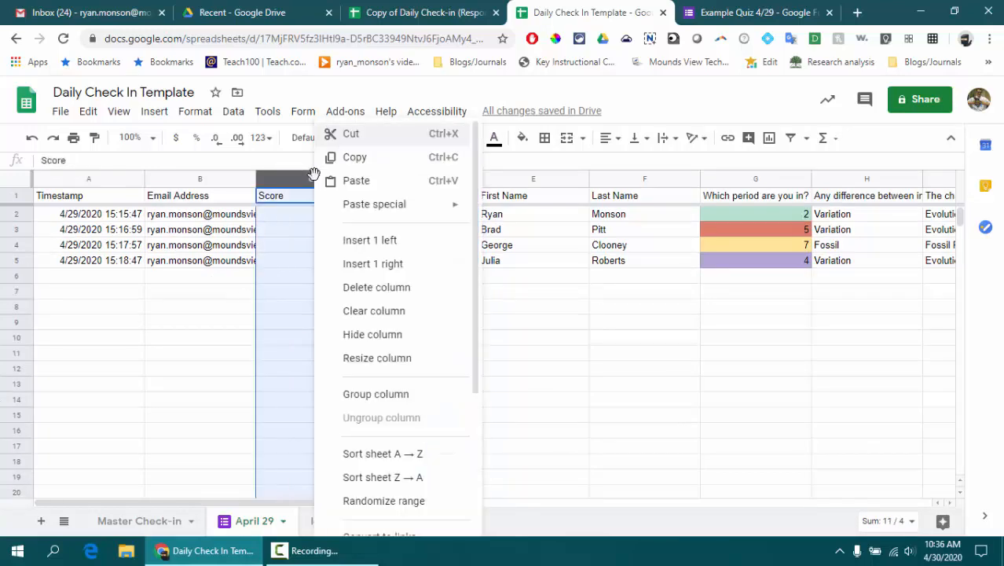
click(373, 267)
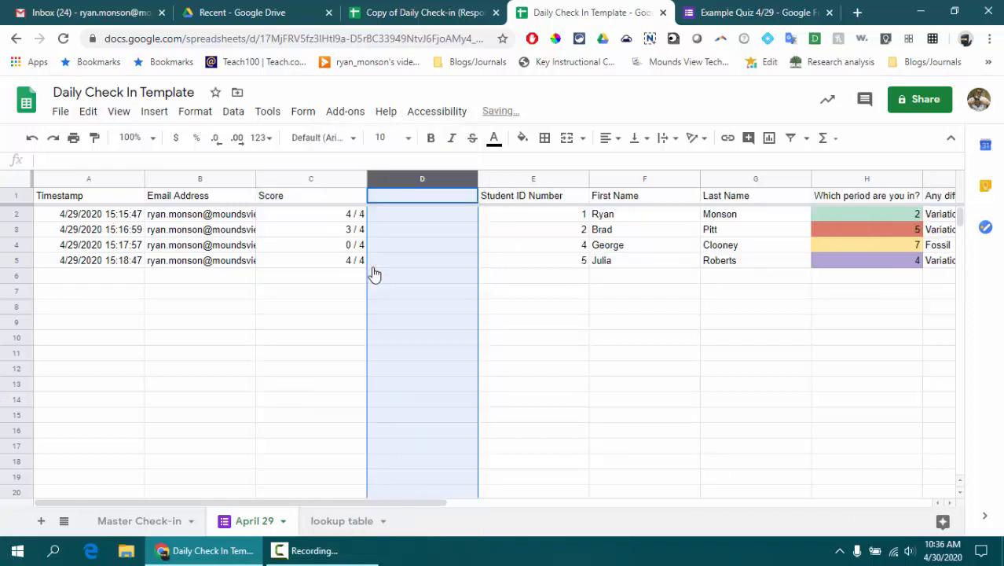
click(406, 196)
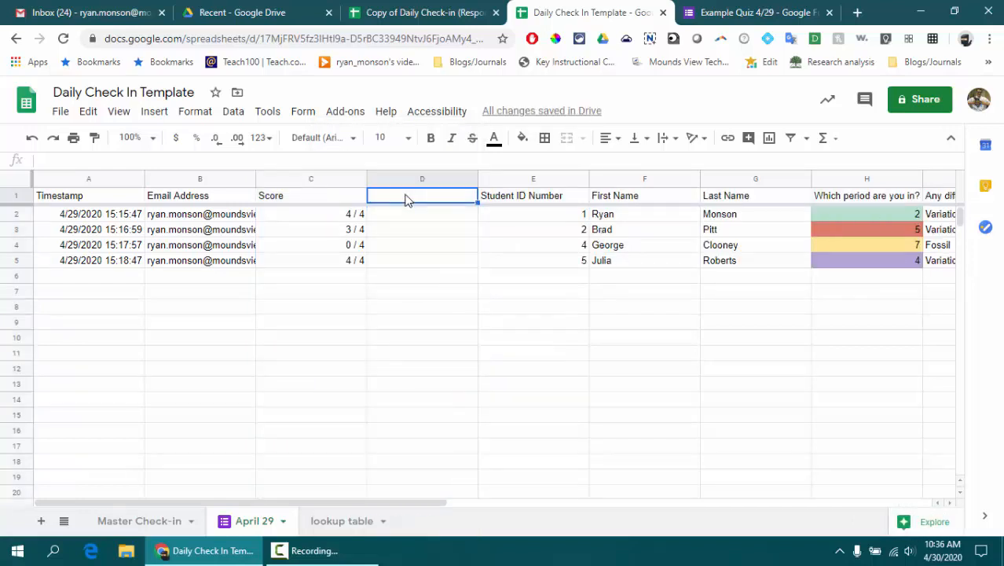
text(Grade)
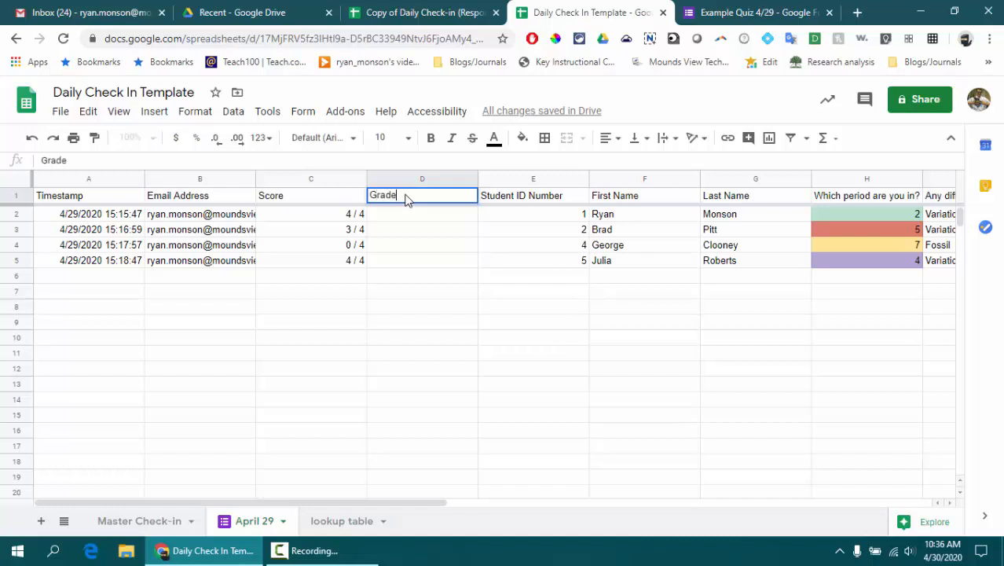
key(Return)
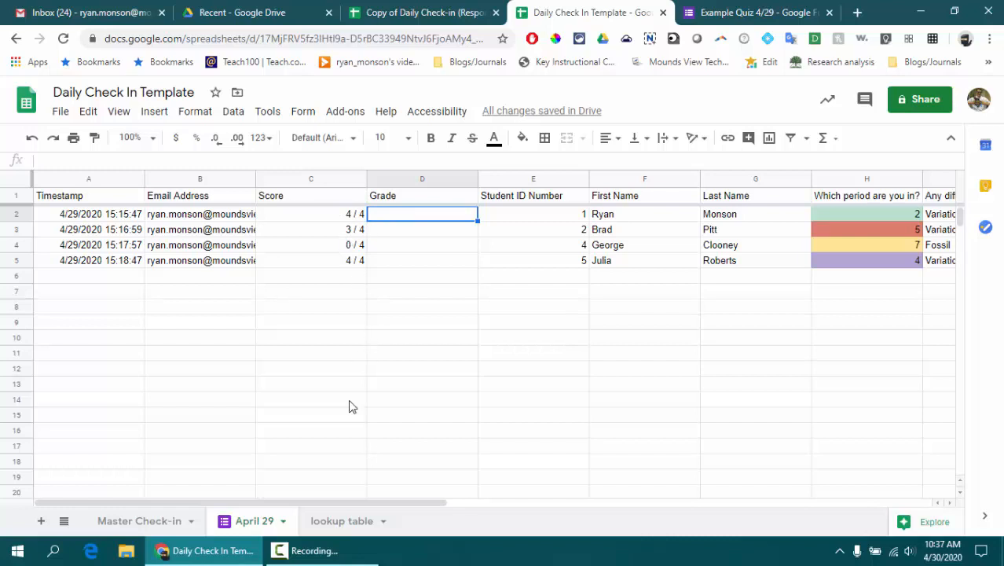
Copy the Column D vlookup formula text from the lookup table sheet into cell D2 of the April 29 sheet
click(339, 521)
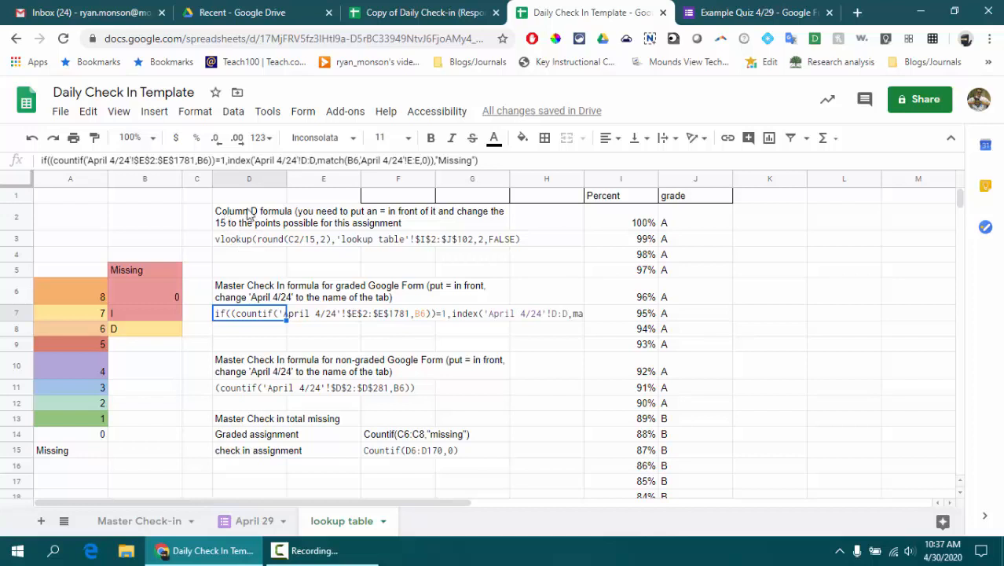
click(232, 245)
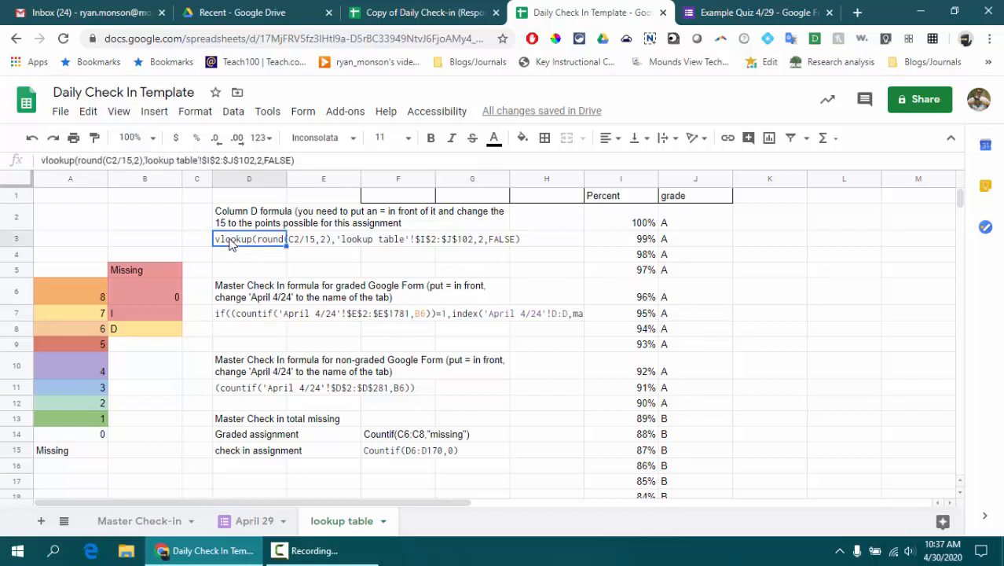
key(ctrl+c)
click(250, 521)
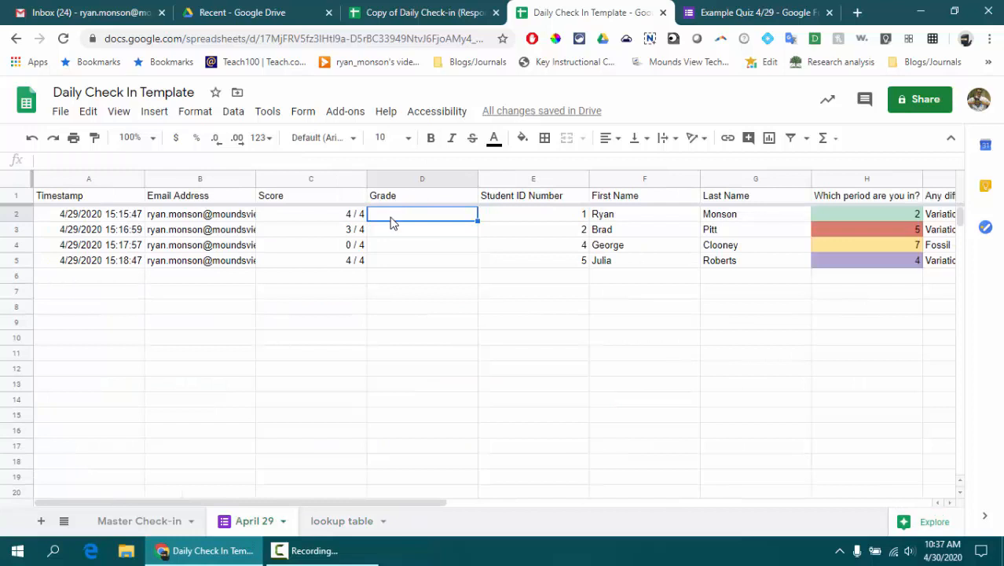
key(ctrl+v)
Turn the text in D2 into a formula with a leading = and a divisor of 4, and fill it down through D5
click(42, 160)
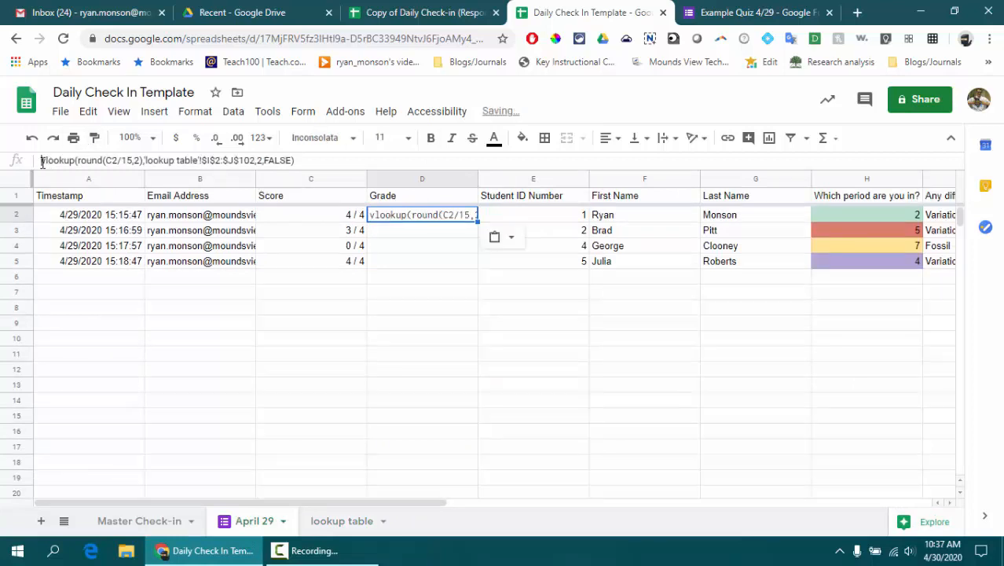
text(=)
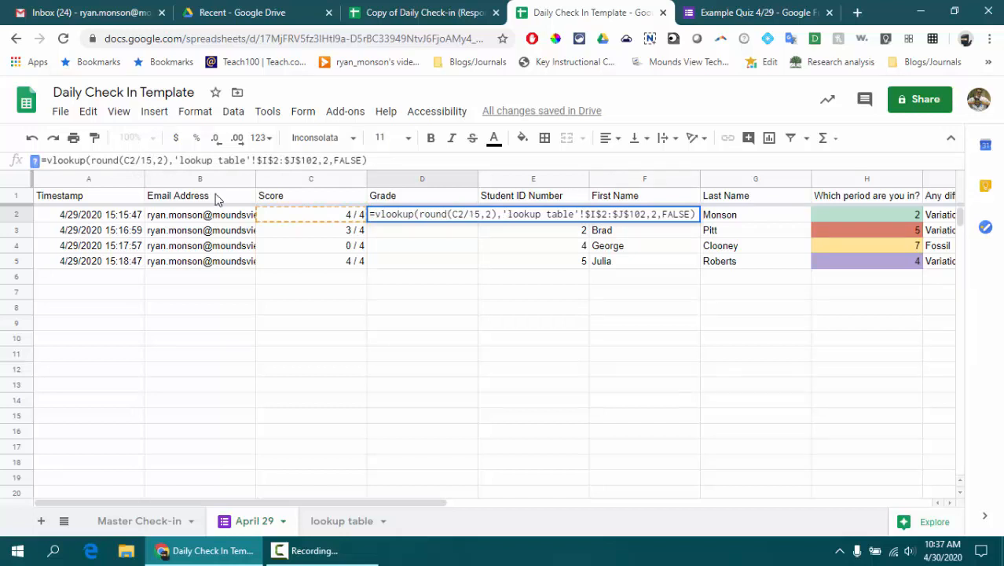
key(BackSpace)
text(4)
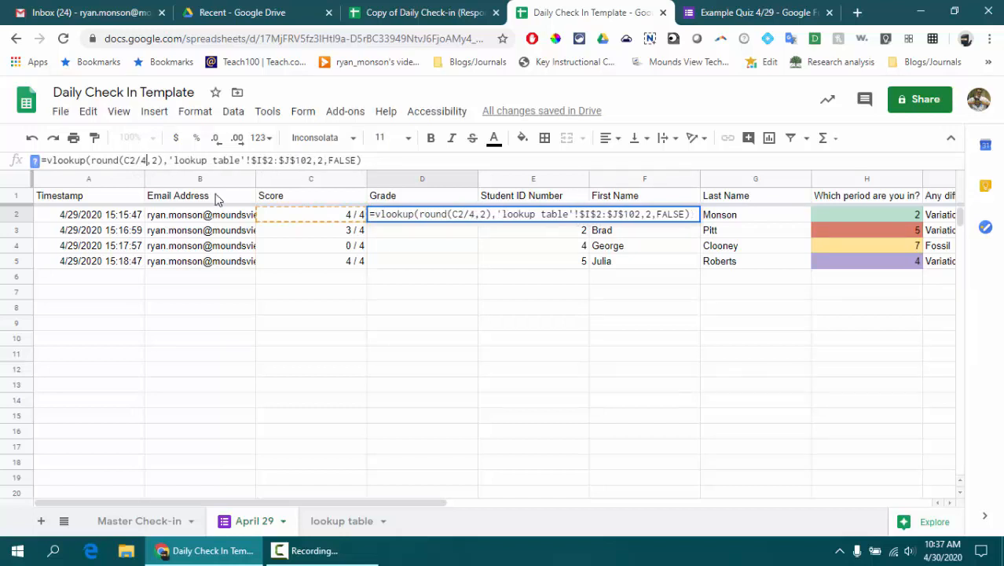
key(Return)
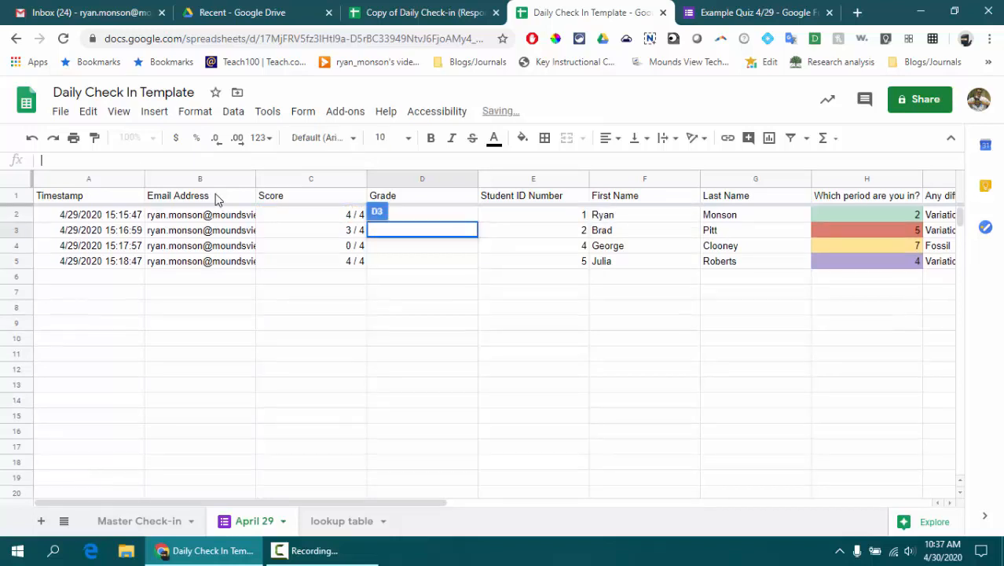
click(507, 276)
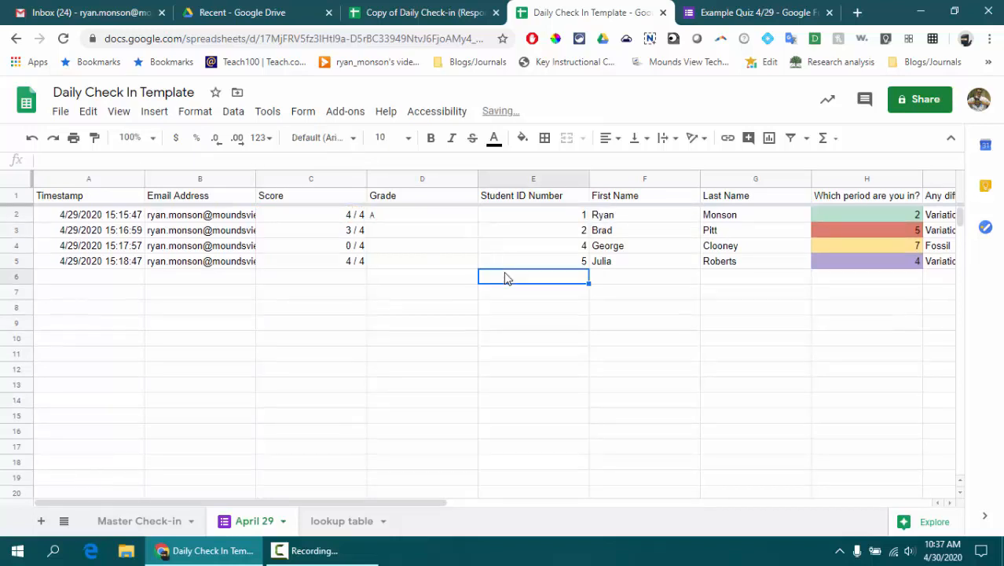
click(422, 217)
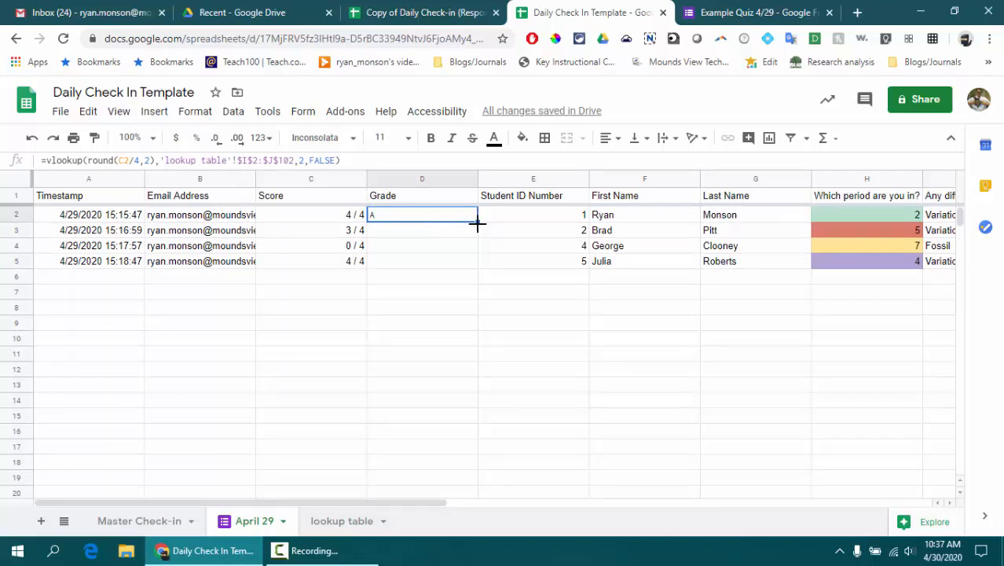
drag(477, 222, 473, 255)
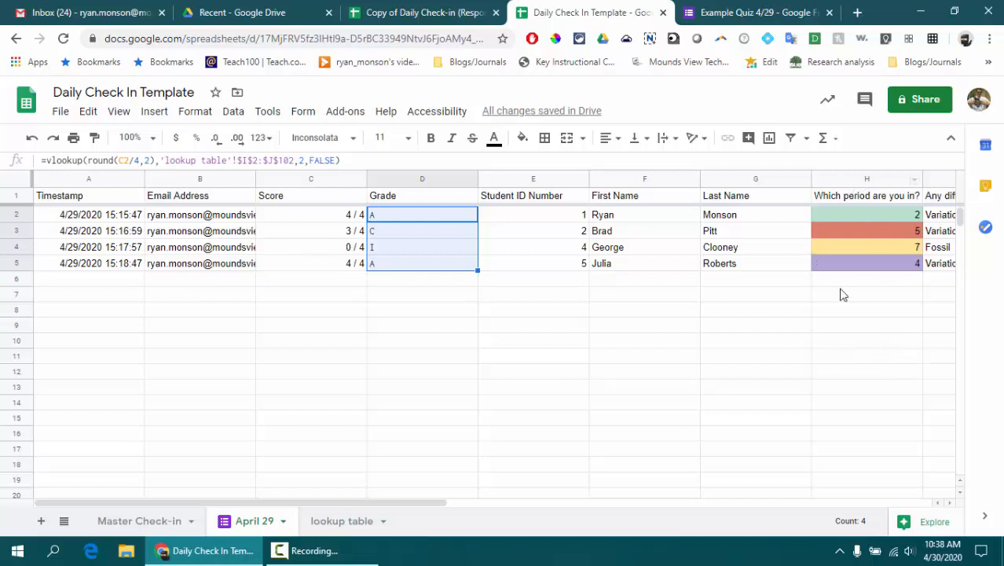
Apply only the conditional formatting copied from column A of the lookup table sheet to the period column on the April 29 sheet
click(867, 179)
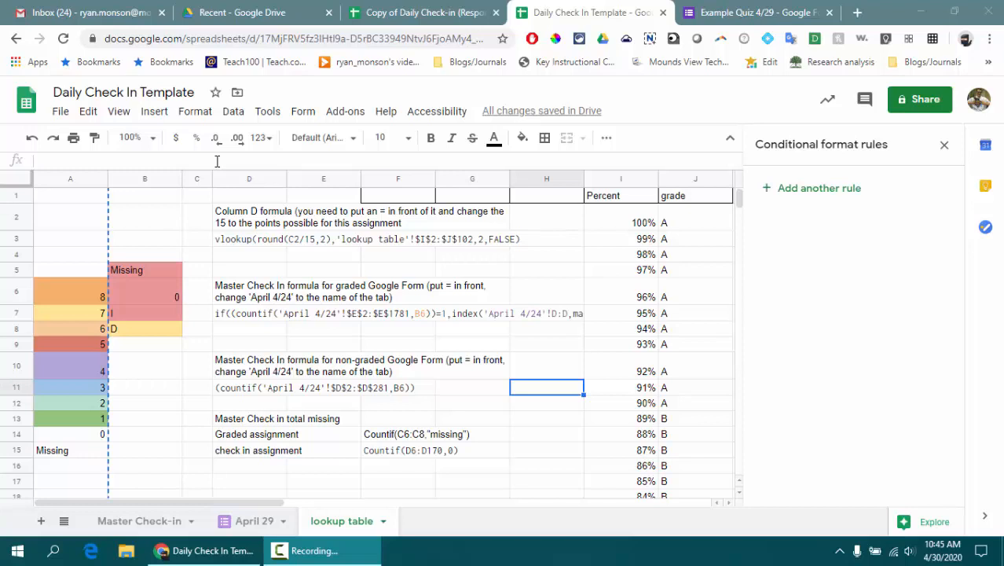
click(69, 181)
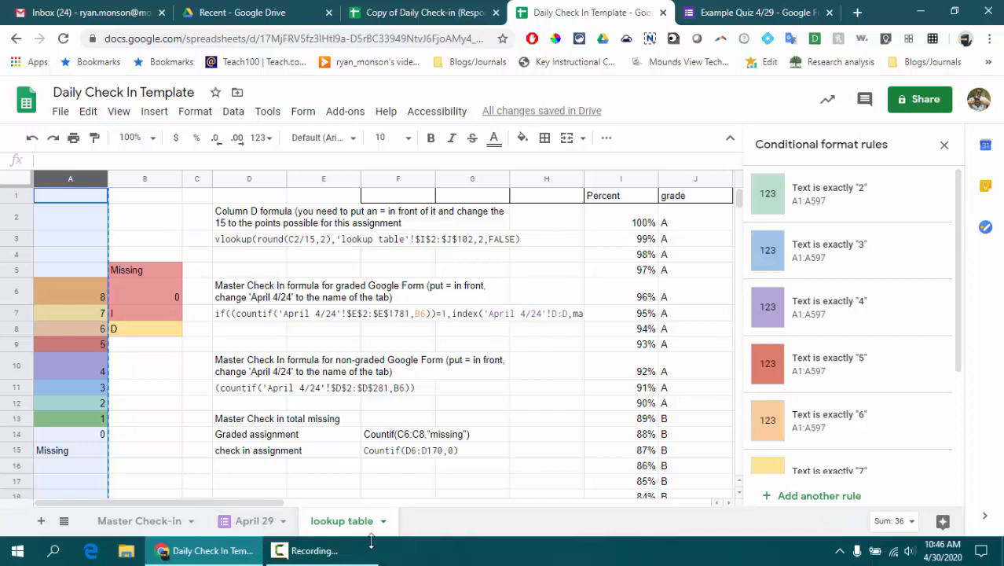
click(244, 526)
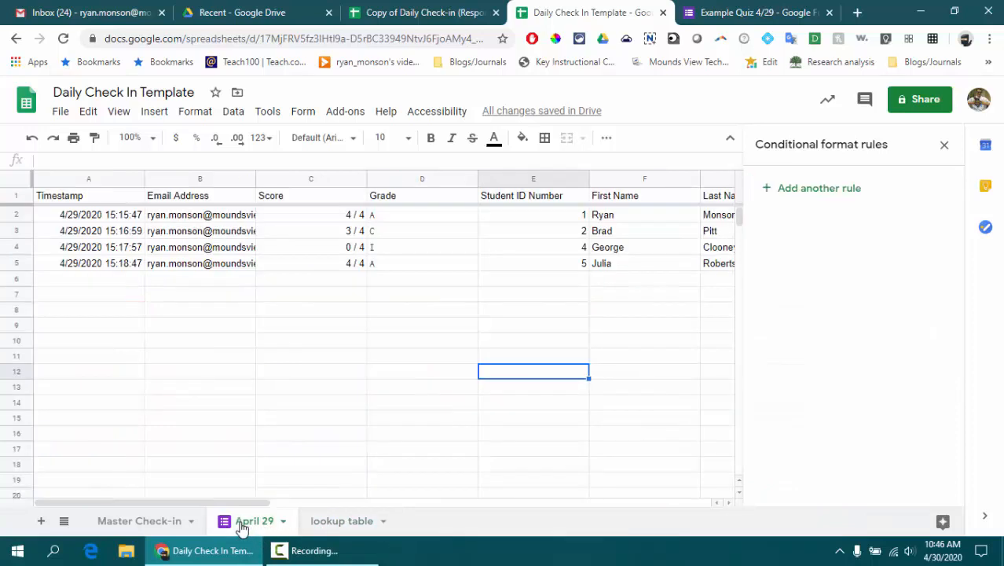
click(945, 147)
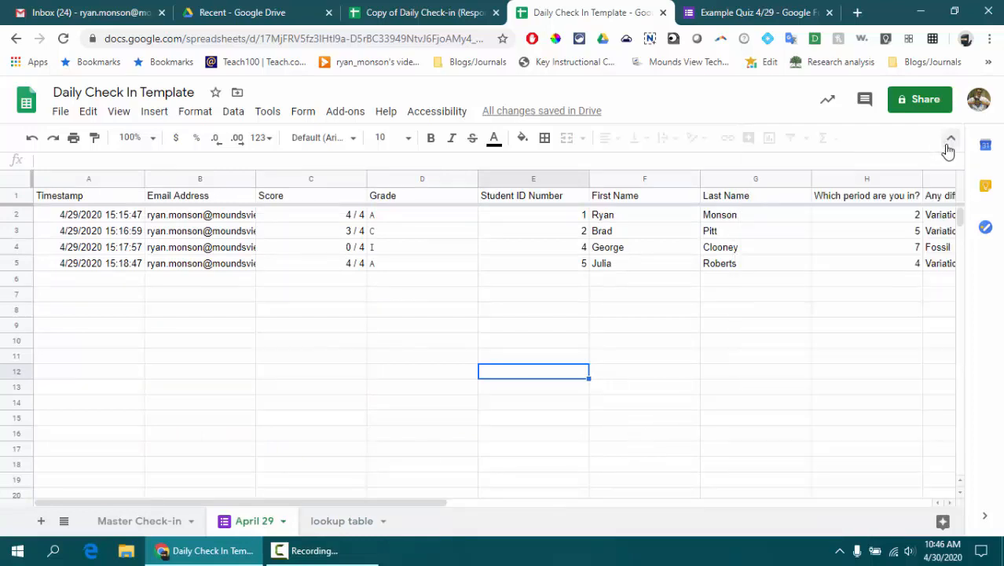
click(867, 180)
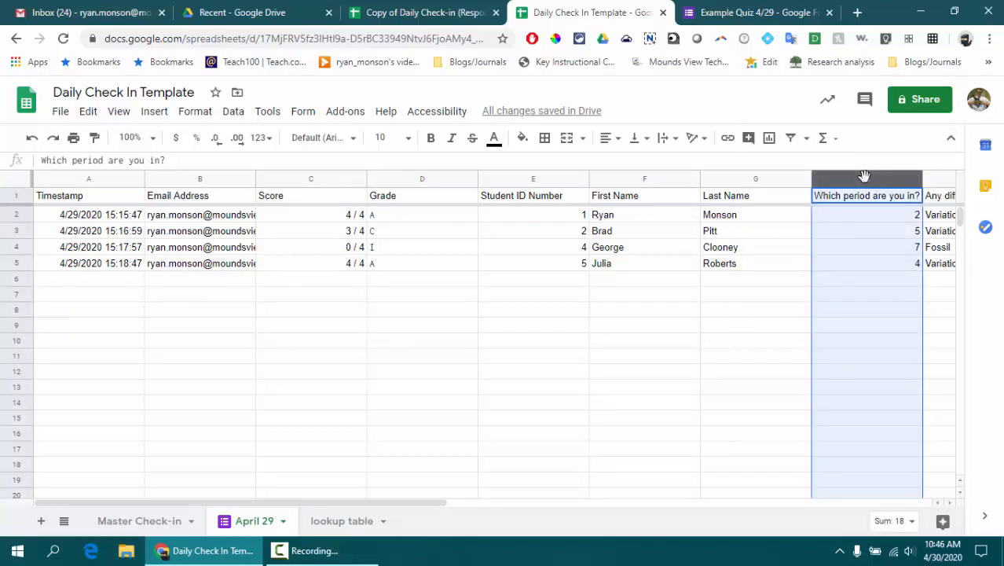
right_click(864, 176)
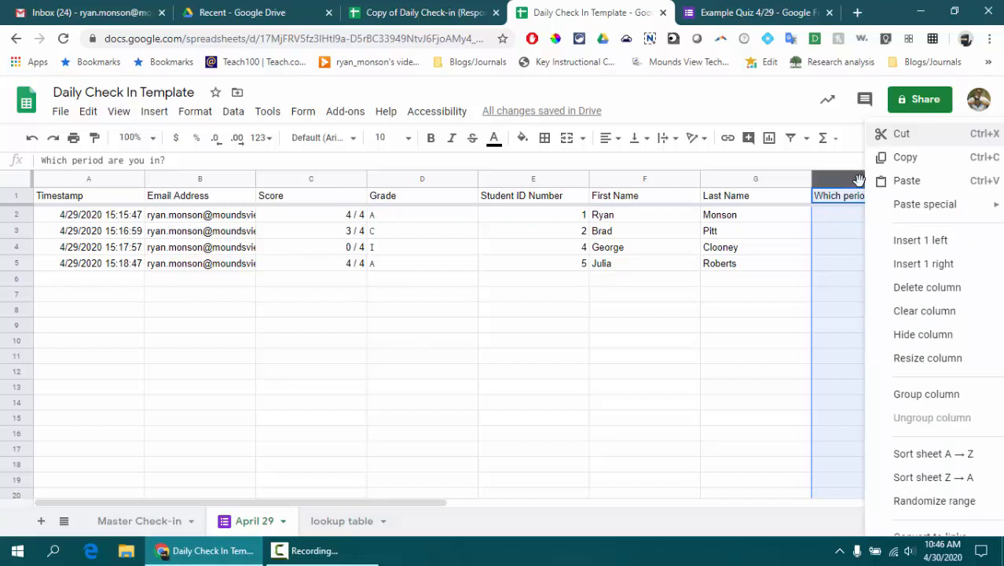
mouse_move(887, 205)
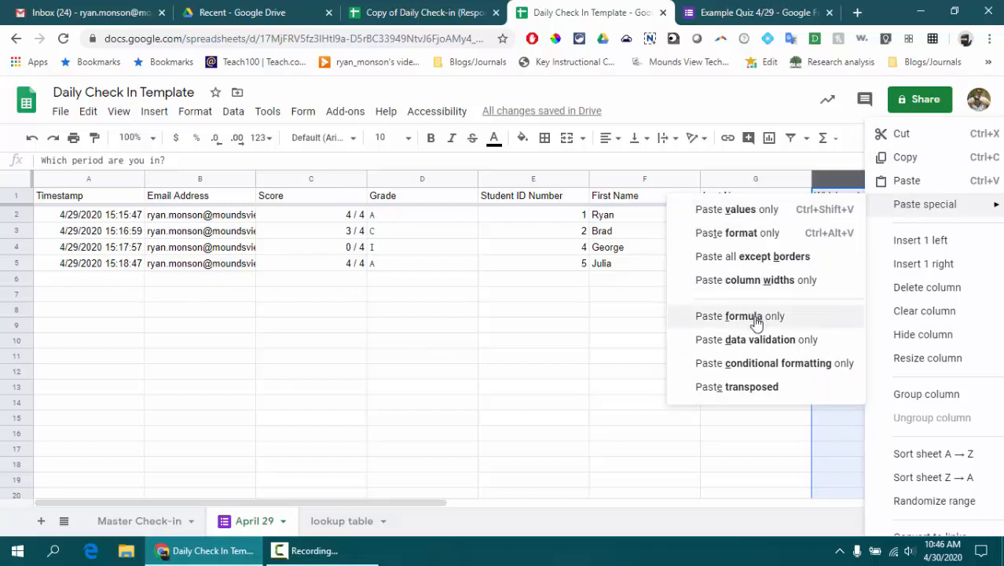
click(758, 369)
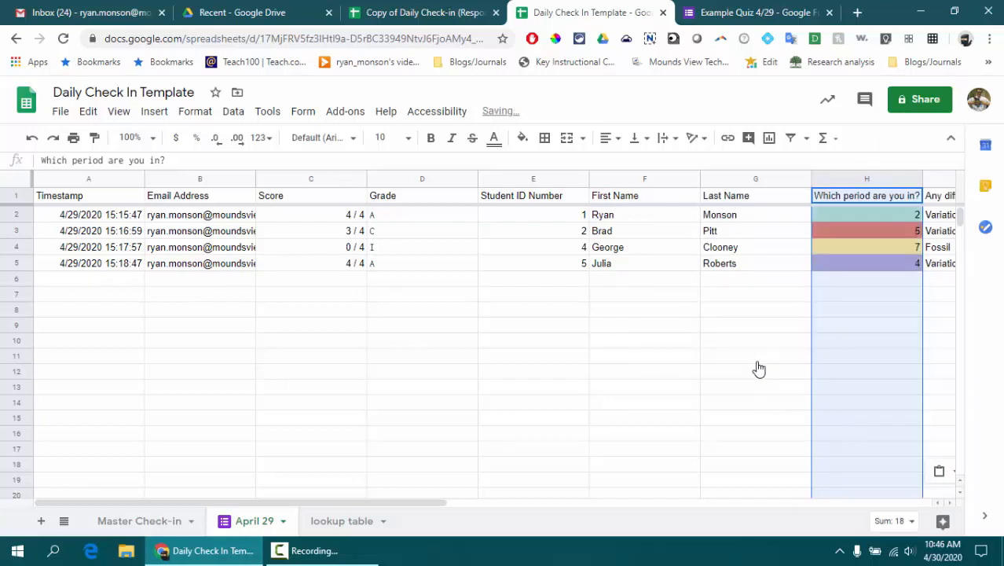
click(782, 329)
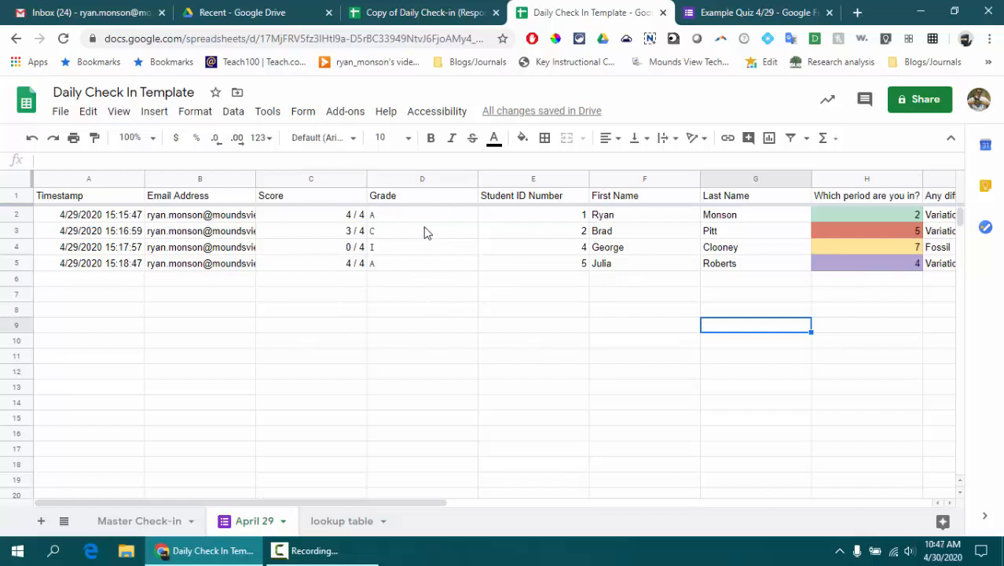
click(445, 267)
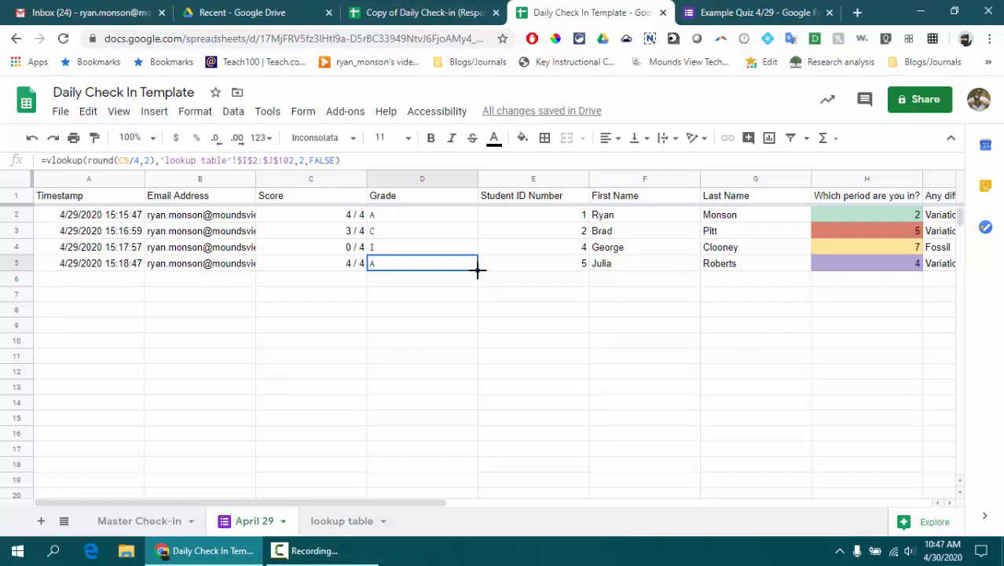
click(416, 223)
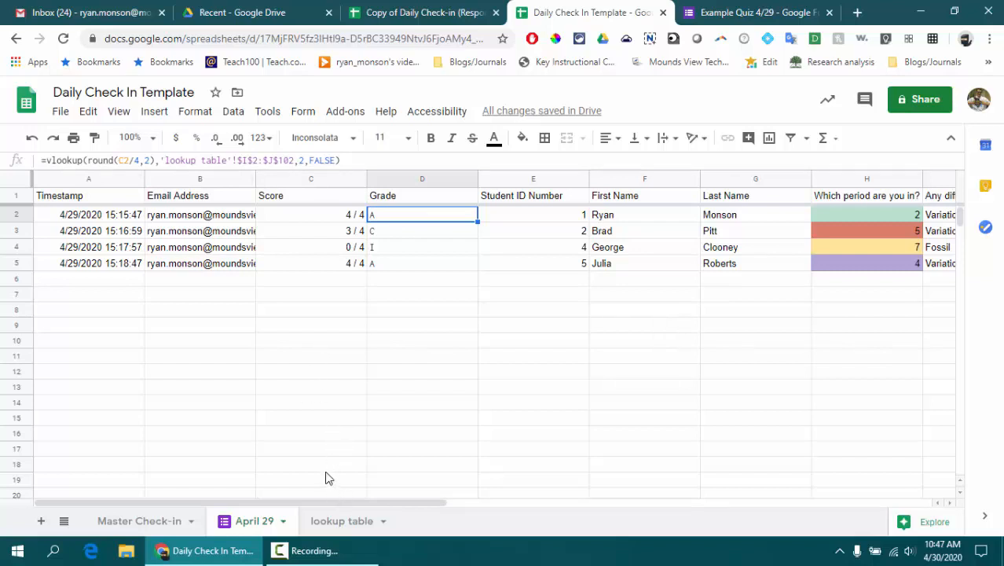
On the Master Check-in sheet, change the day heading in C1 to Wed and the date in C2 to 4/29
click(141, 521)
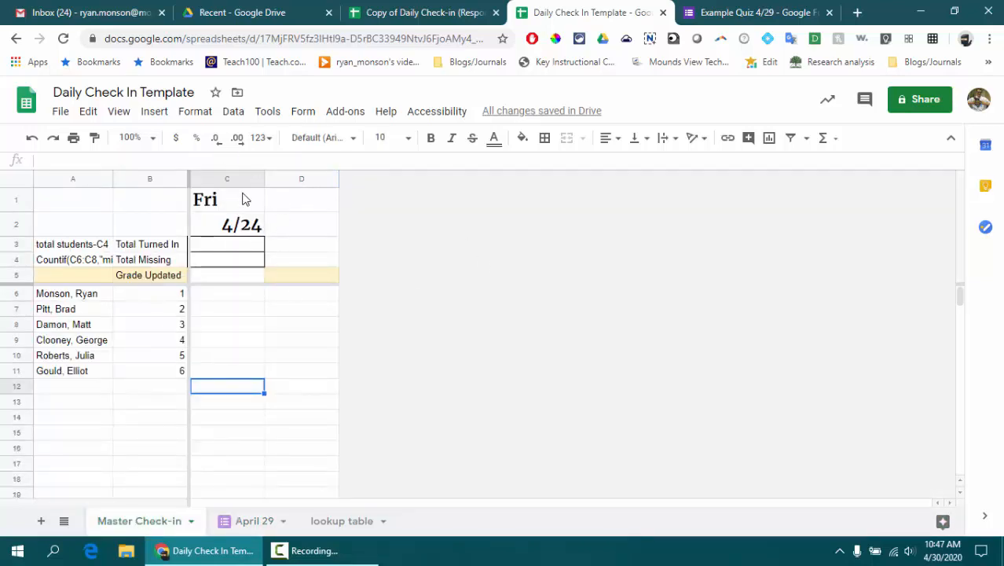
click(210, 203)
double_click(209, 202)
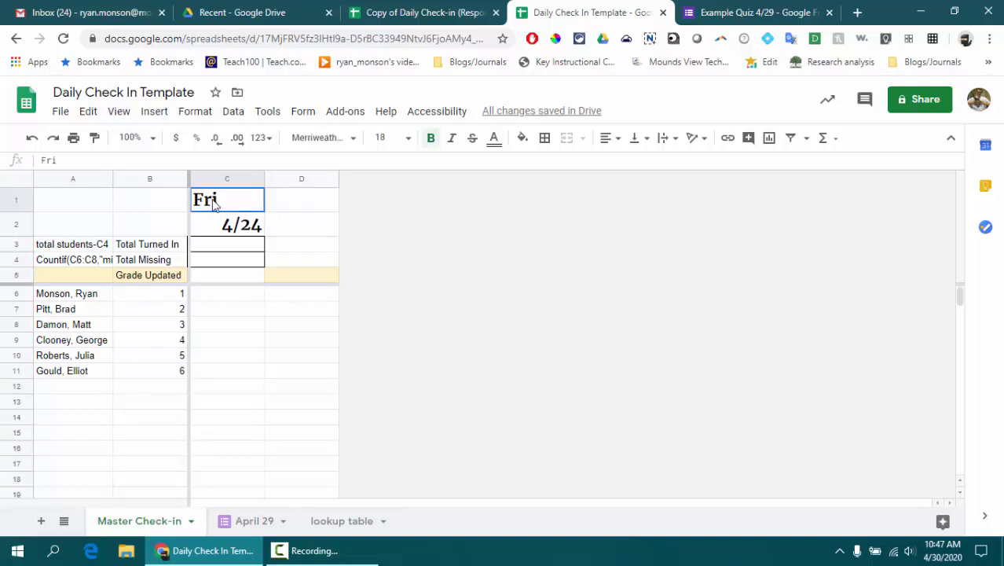
text(Thurs)
key(BackSpace)
key(BackSpace)
key(BackSpace)
key(BackSpace)
key(BackSpace)
key(BackSpace)
key(BackSpace)
key(BackSpace)
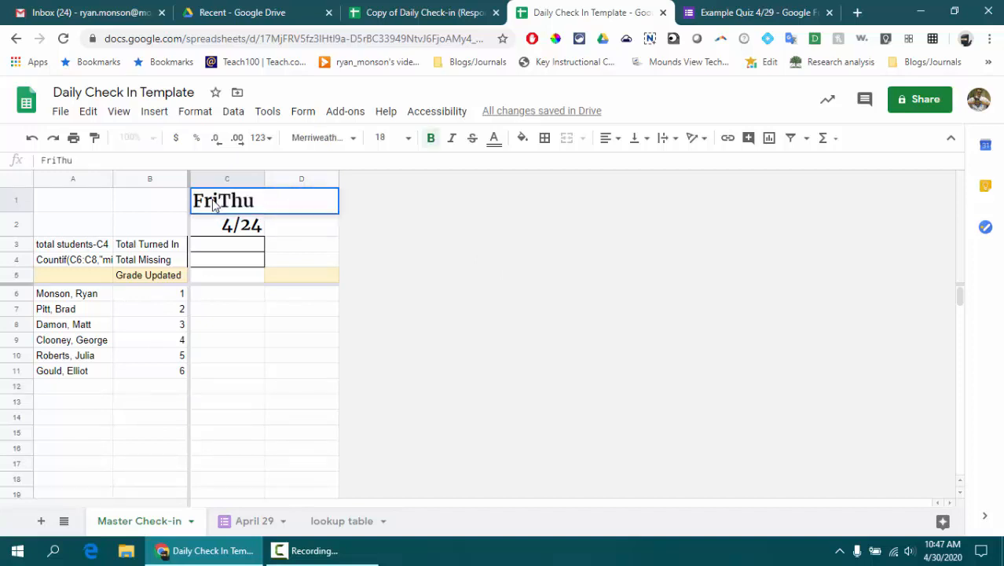
text(Wed)
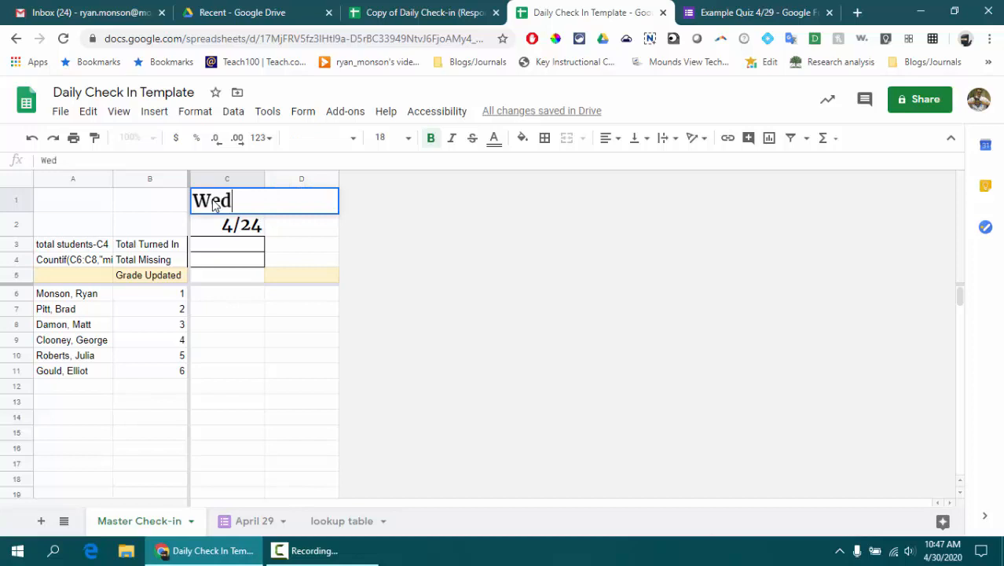
click(224, 233)
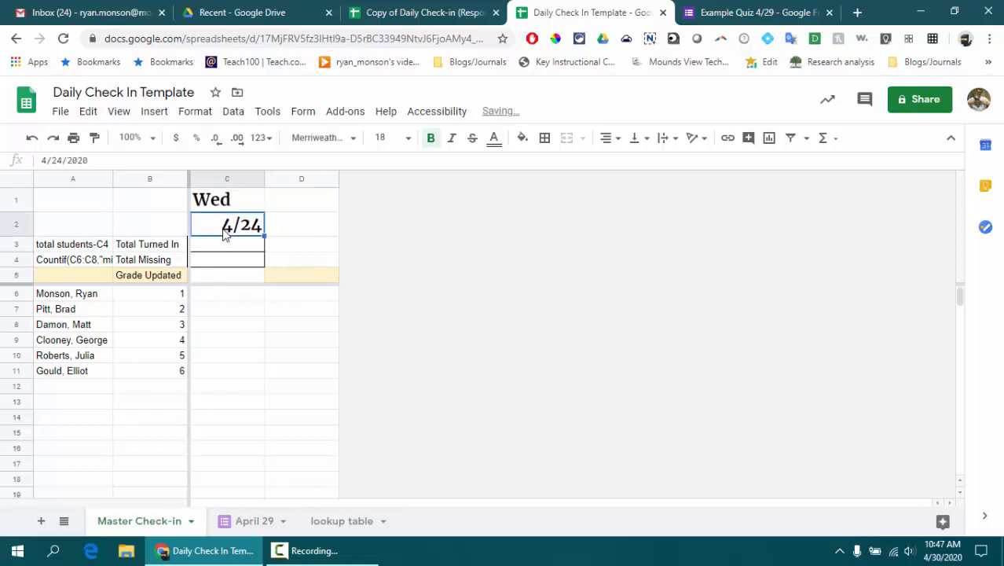
text(4/29)
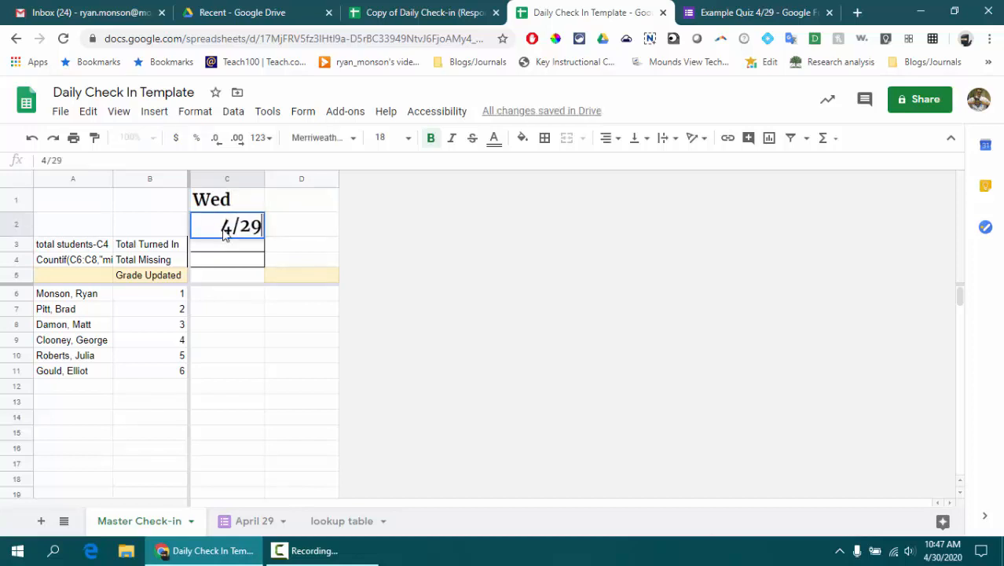
click(236, 298)
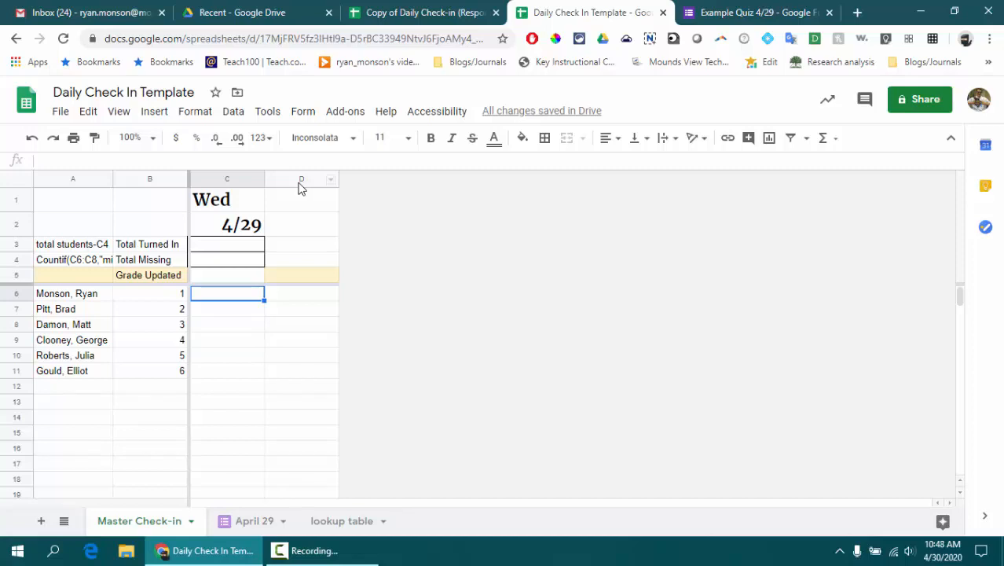
Insert one blank column to the right of column D on the Master Check-in sheet
right_click(299, 186)
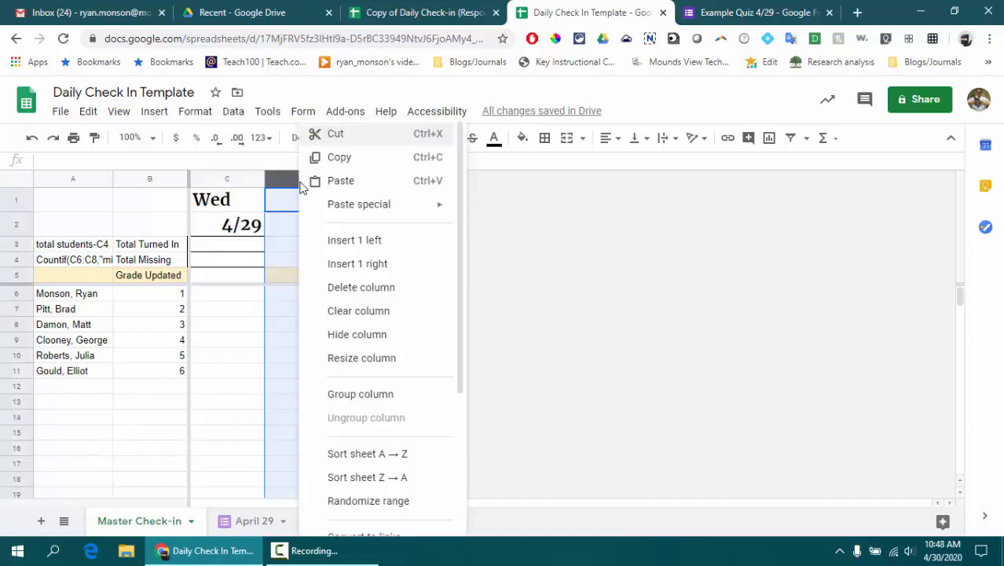
click(369, 266)
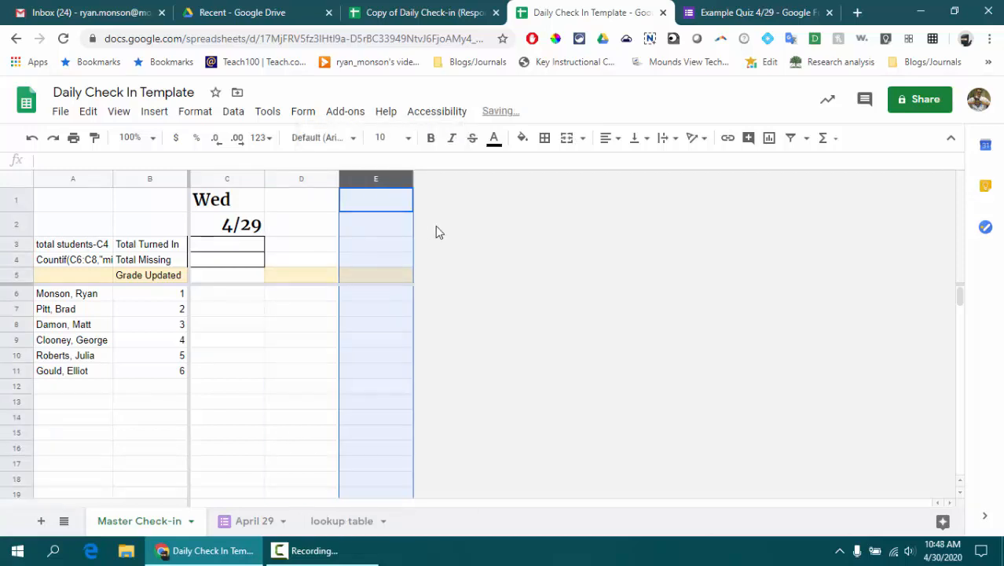
click(489, 278)
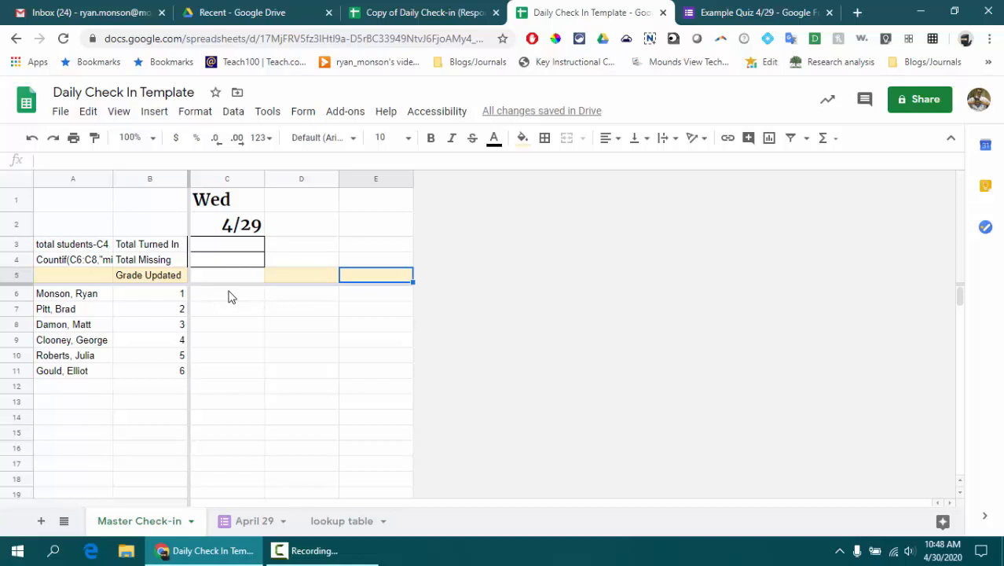
right_click(222, 183)
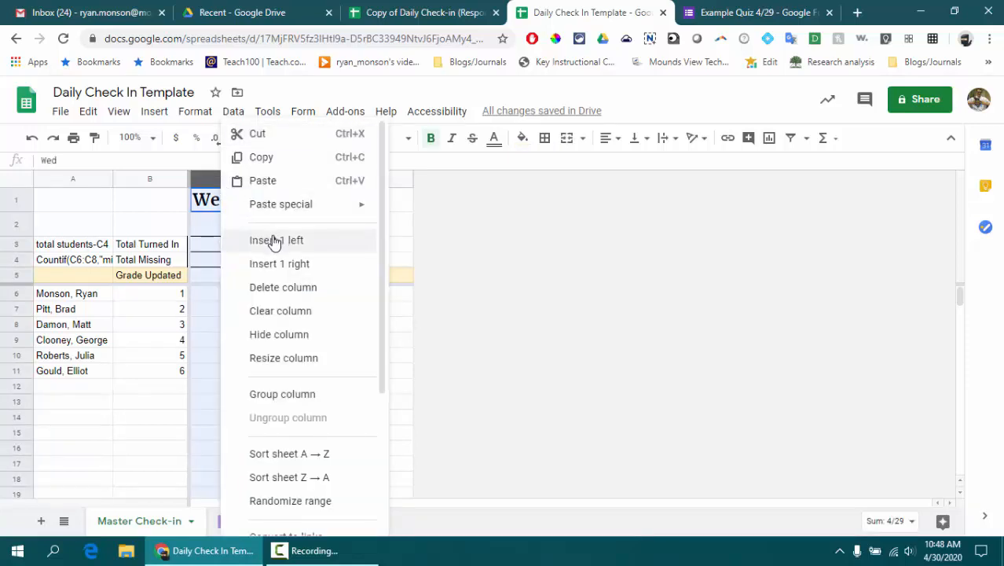
click(496, 264)
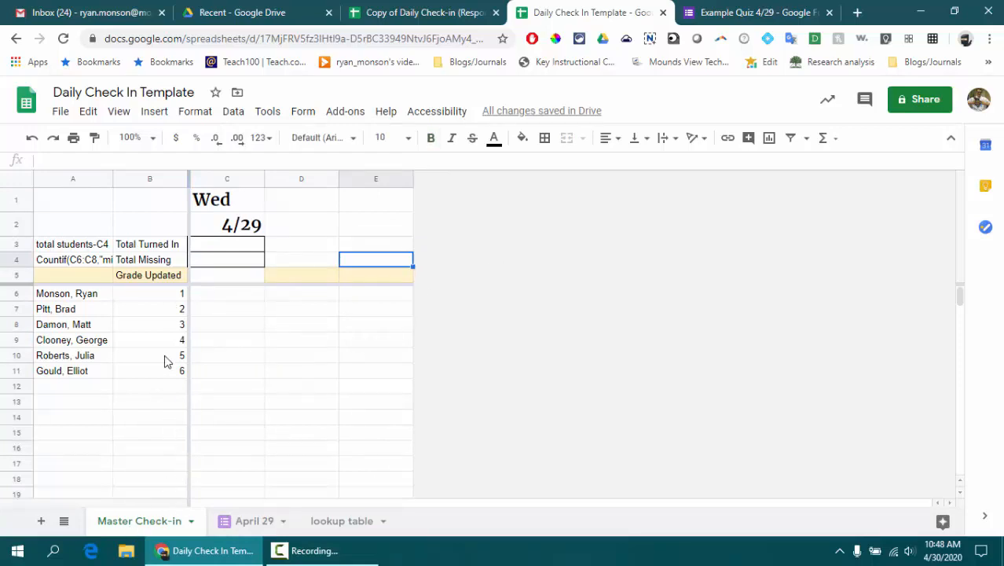
Copy the graded Google Form formula text from D7 of the lookup table sheet into C6 on the Master Check-in sheet
click(355, 522)
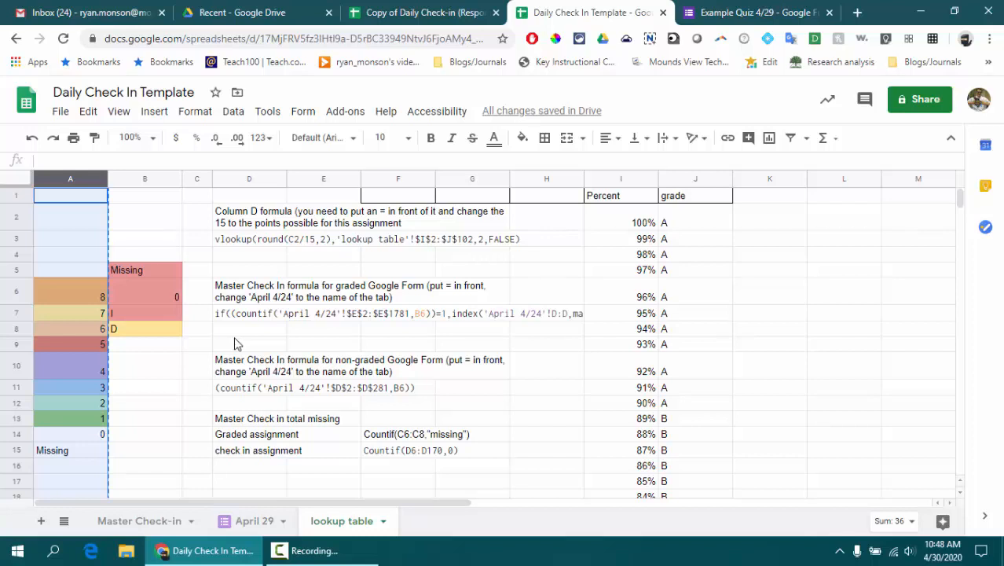
click(228, 317)
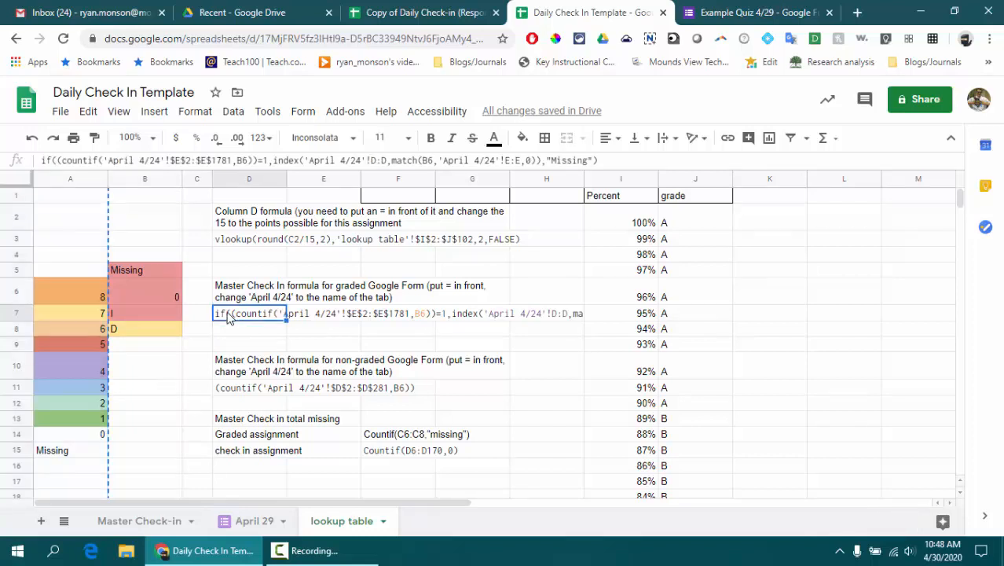
key(ctrl+c)
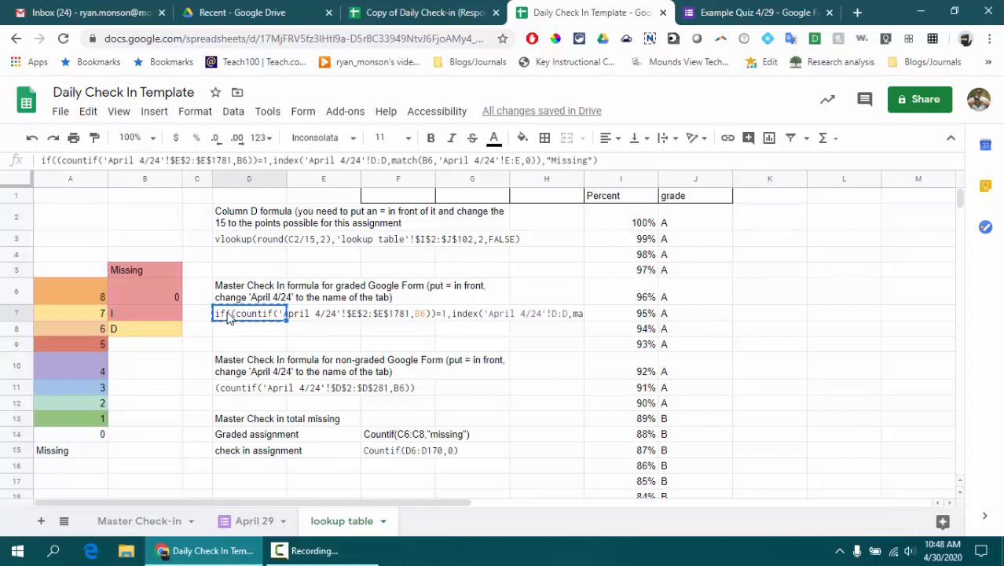
click(138, 523)
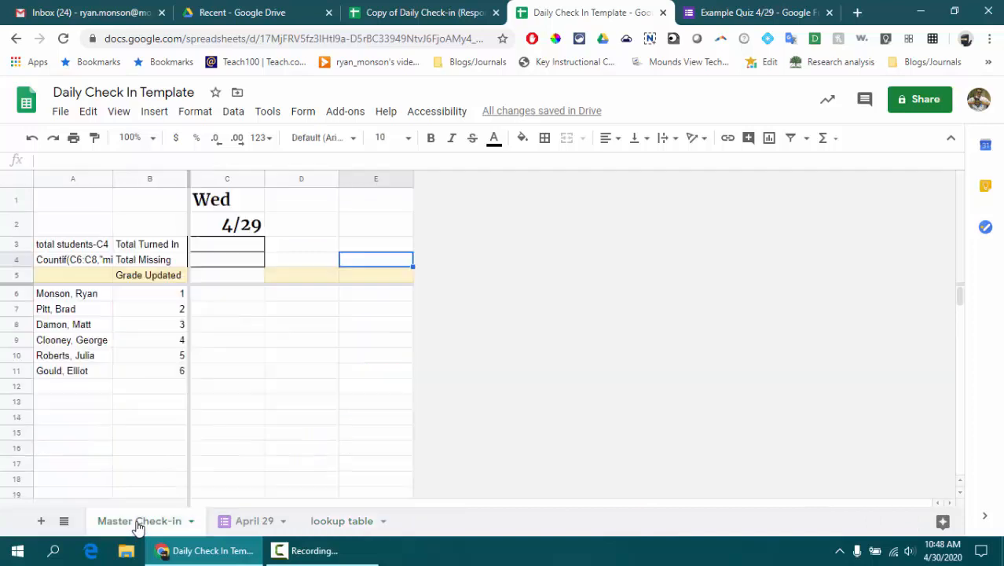
click(228, 297)
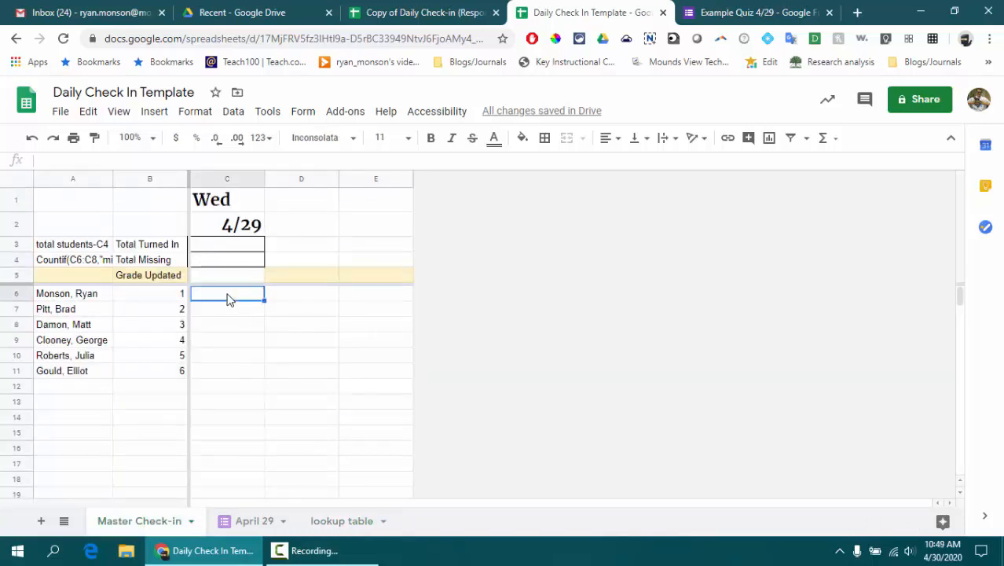
key(ctrl+v)
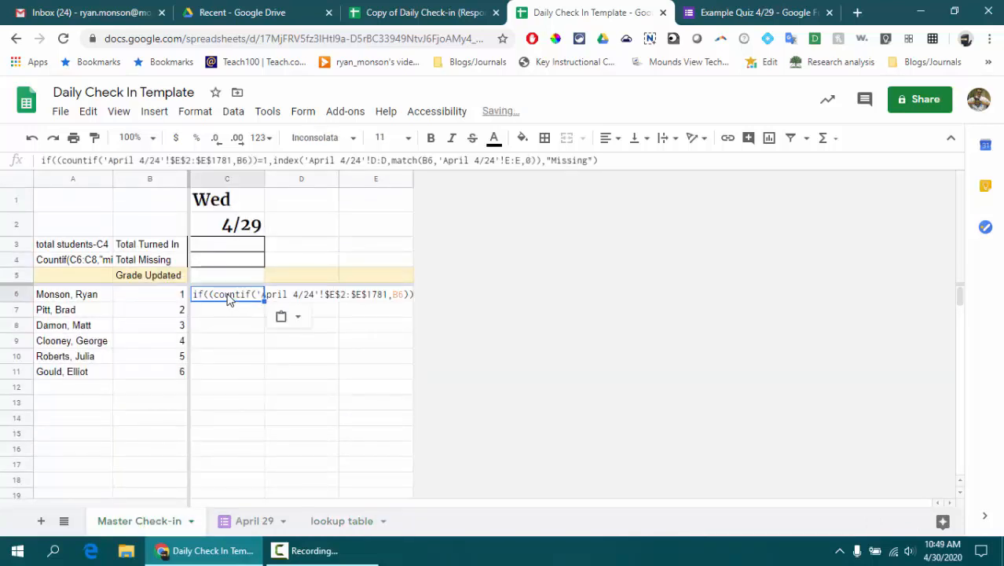
Add a leading = to the text in C6 and change the sheet name in its countif reference to April 29
click(43, 161)
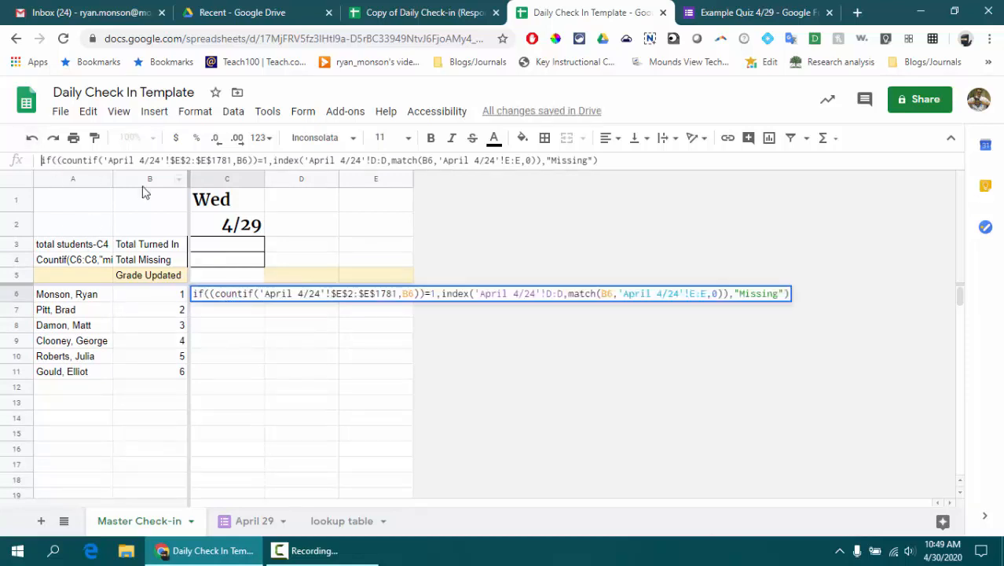
text(=)
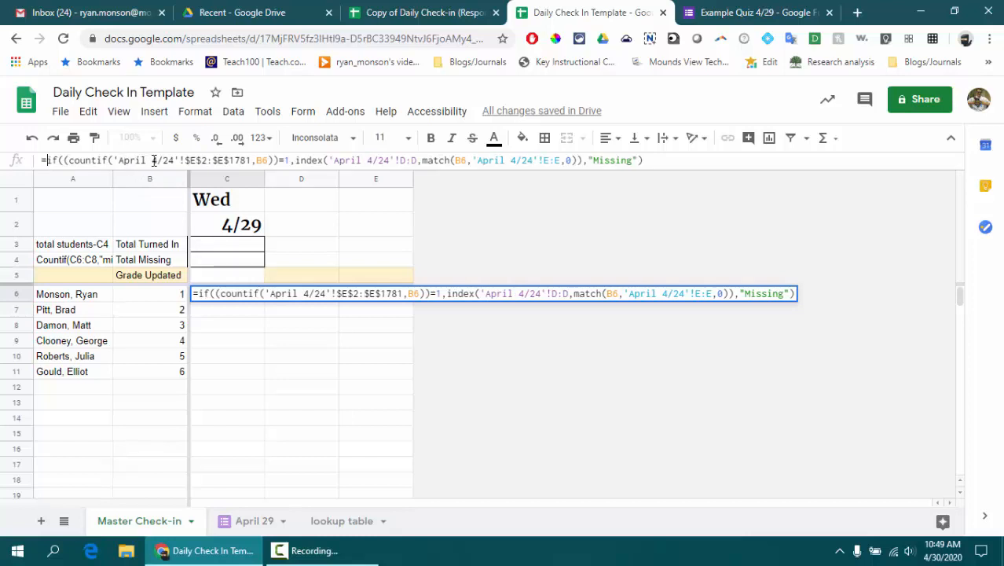
drag(173, 159, 152, 159)
key(BackSpace)
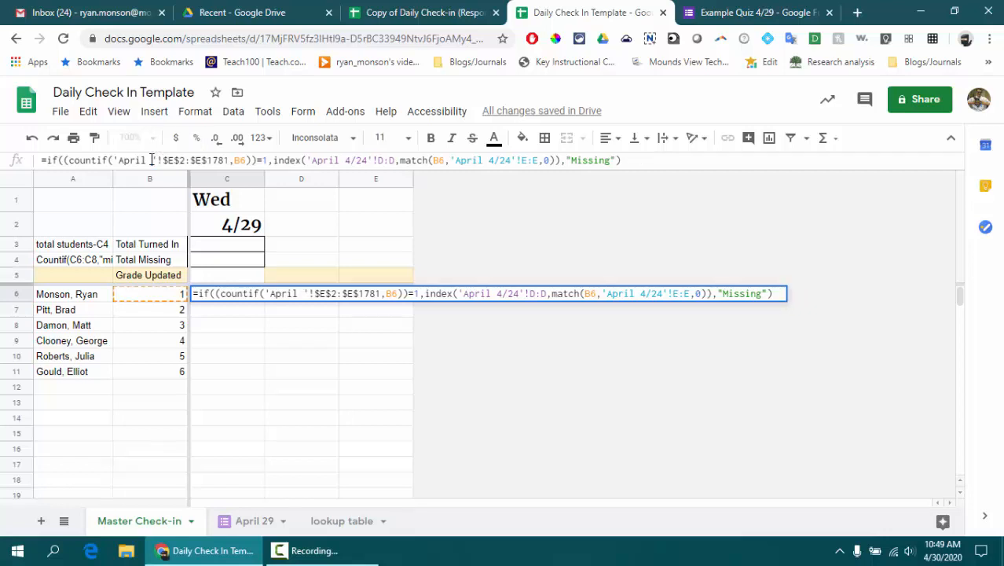
text(29)
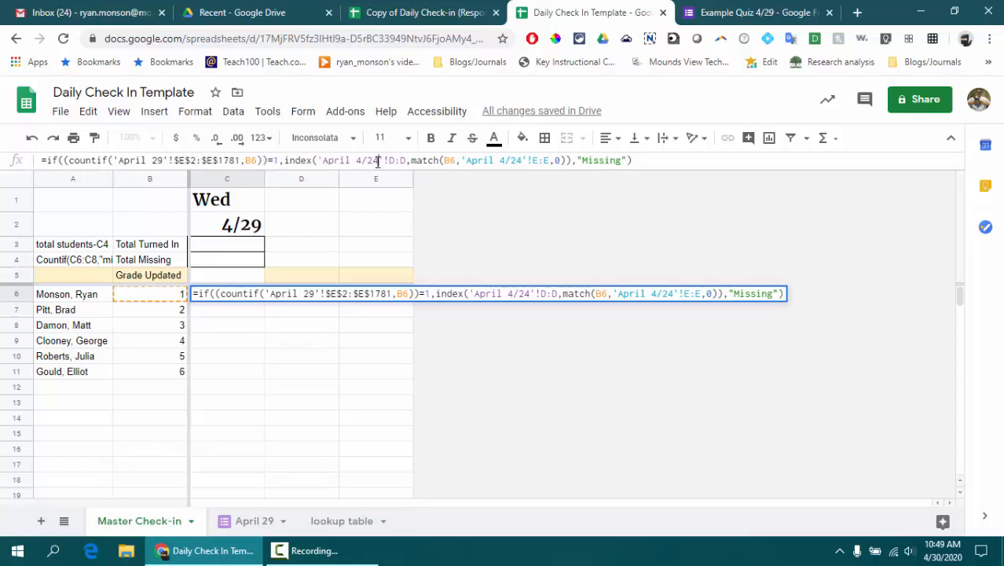
Change the sheet name in the index and match references of the C6 formula to April 29 and enter the formula
drag(380, 160, 326, 163)
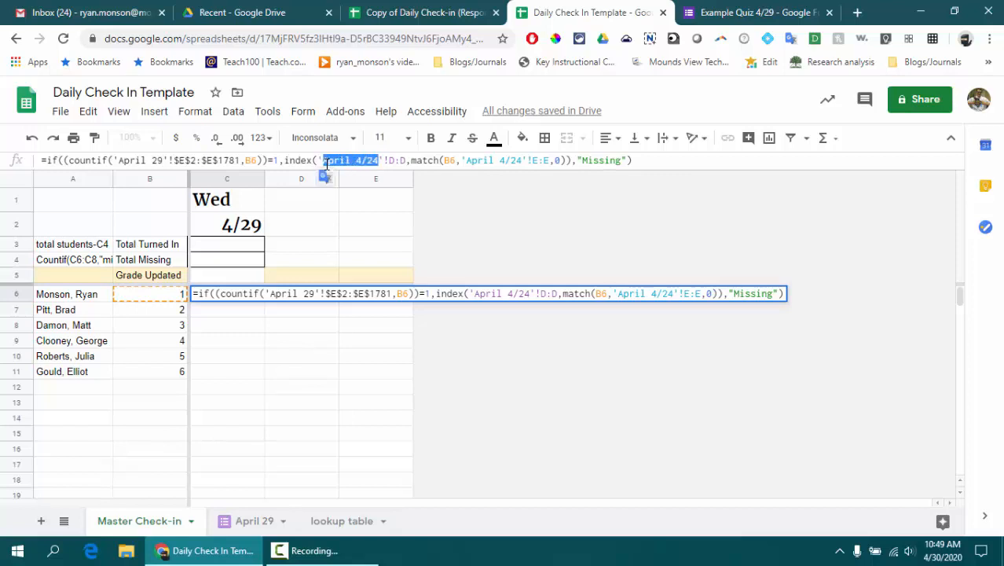
key(BackSpace)
text(pril)
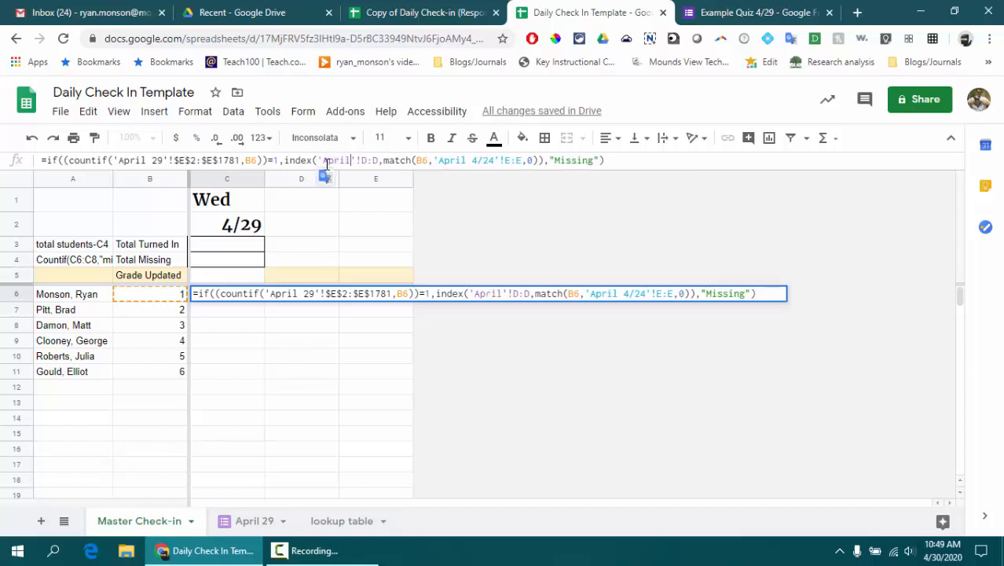
text( 29)
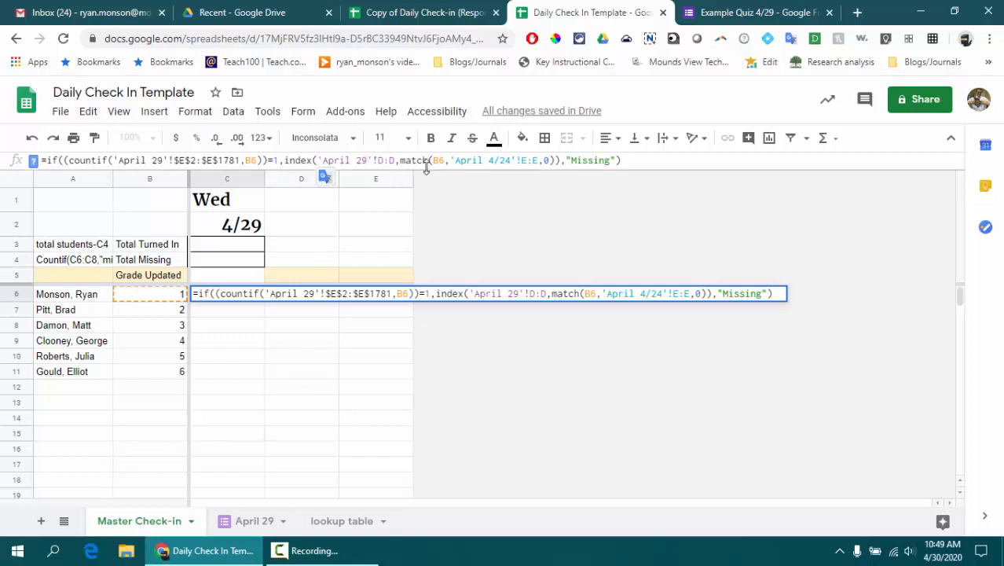
drag(511, 160, 459, 160)
key(BackSpace)
text(pril )
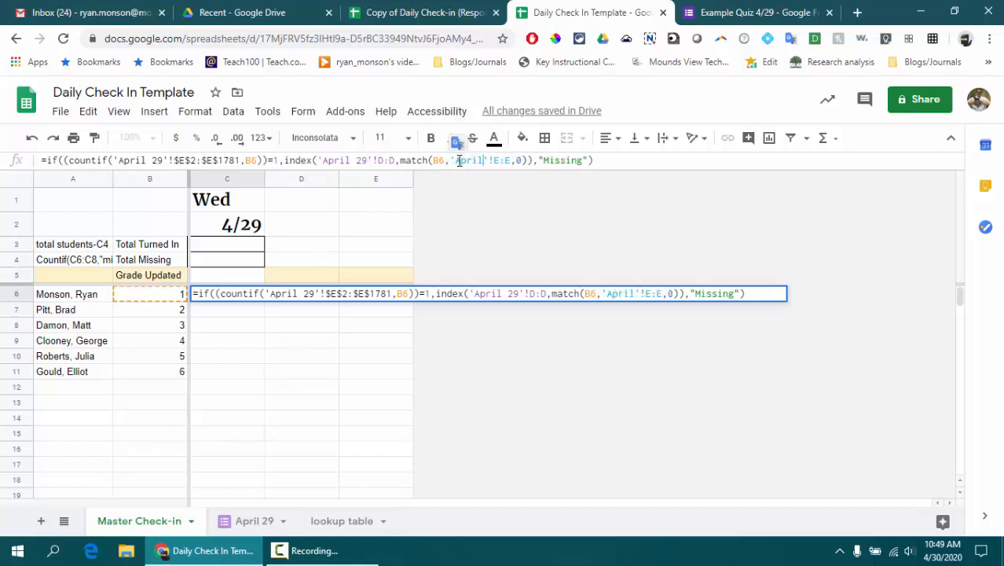
text(29)
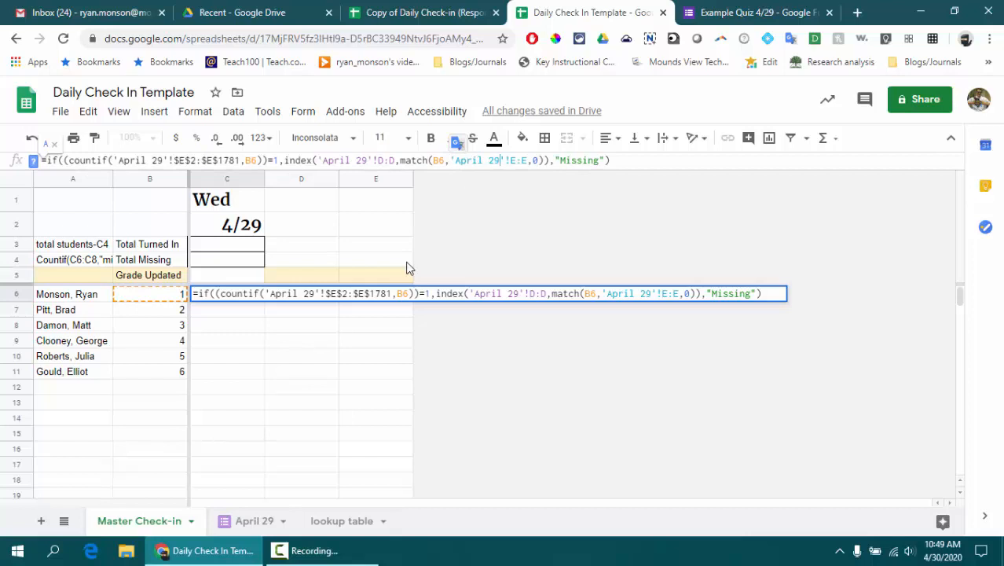
key(Return)
click(325, 348)
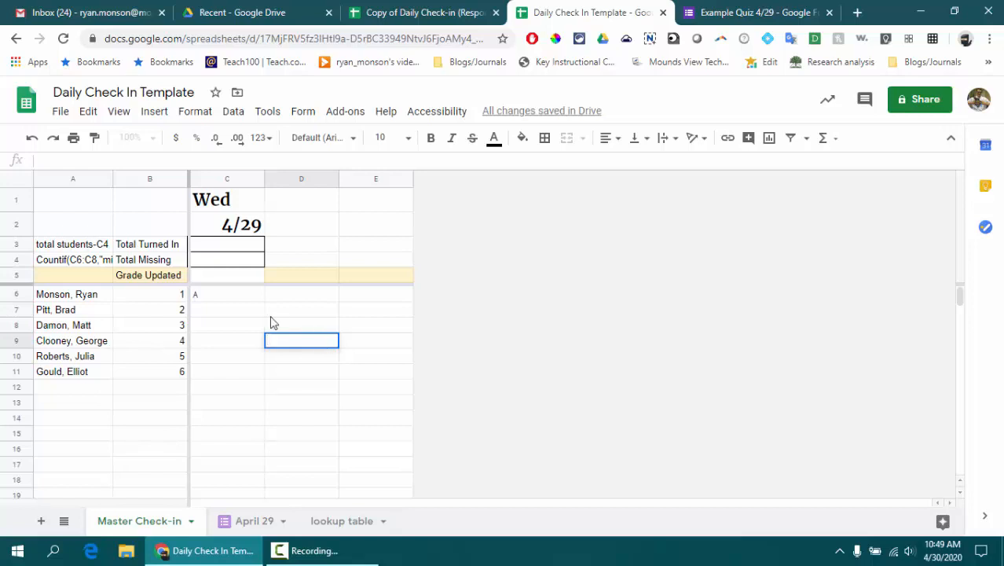
Fill the grade formula in C6 down through C11 for the remaining students
click(239, 296)
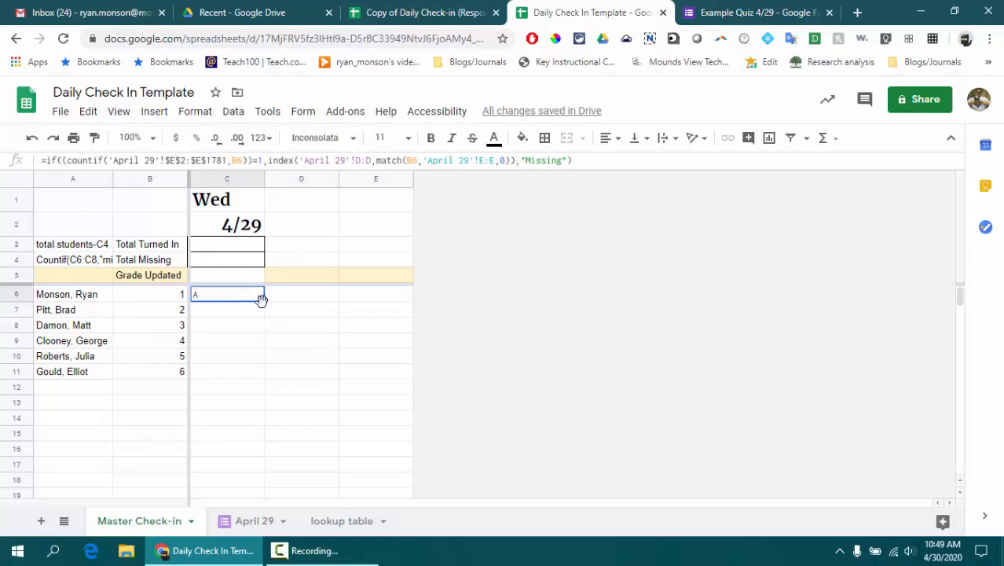
drag(264, 299, 256, 376)
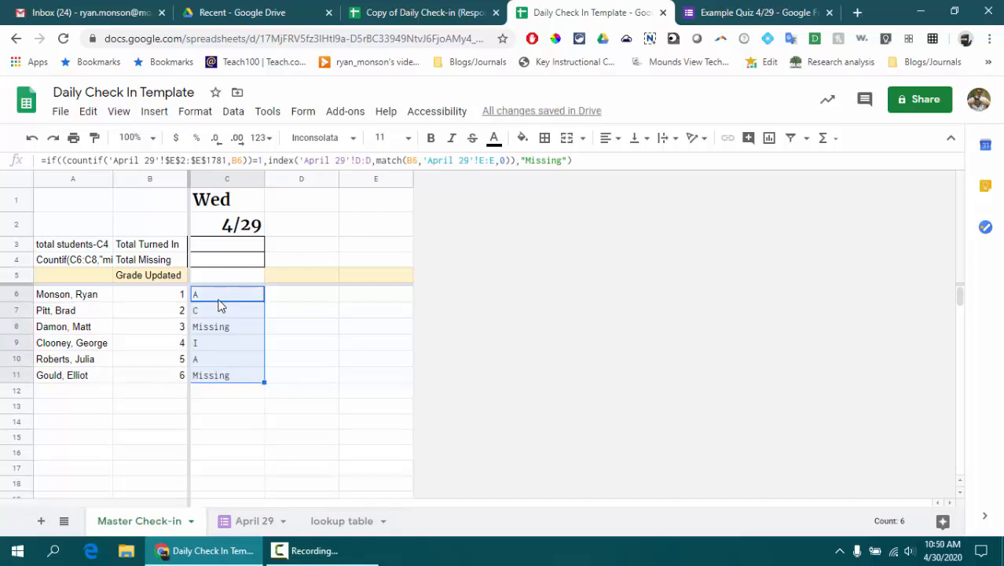
click(233, 353)
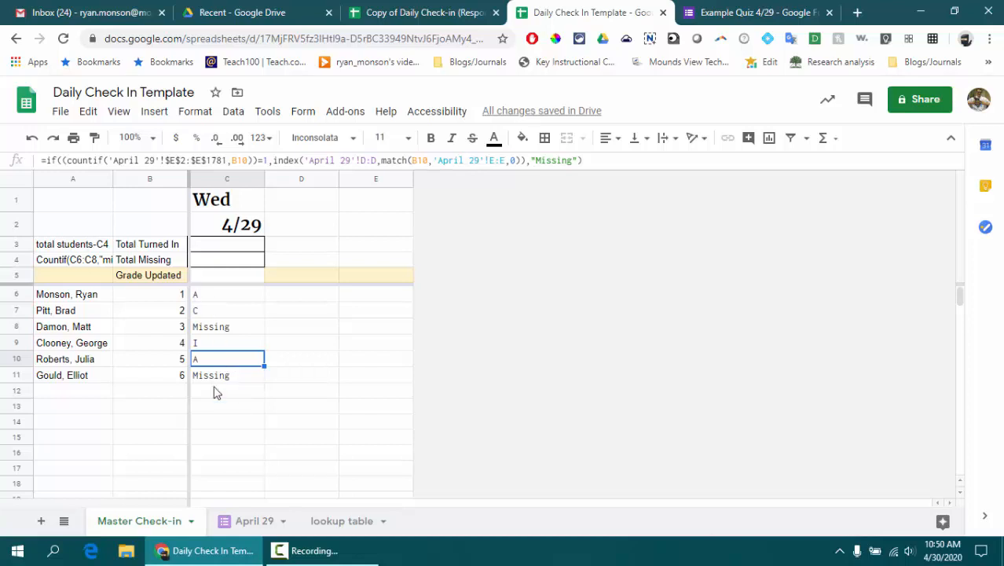
click(256, 184)
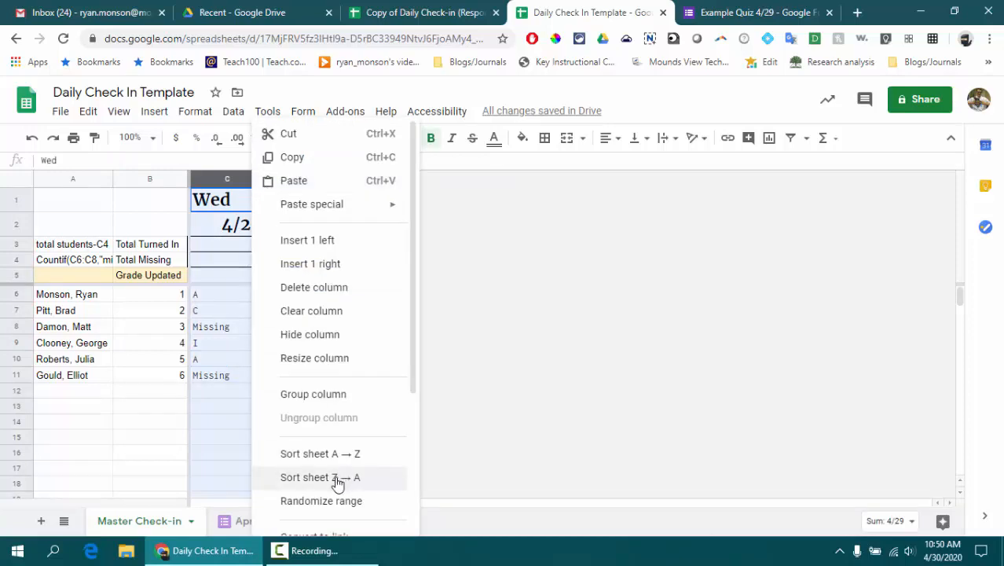
click(369, 422)
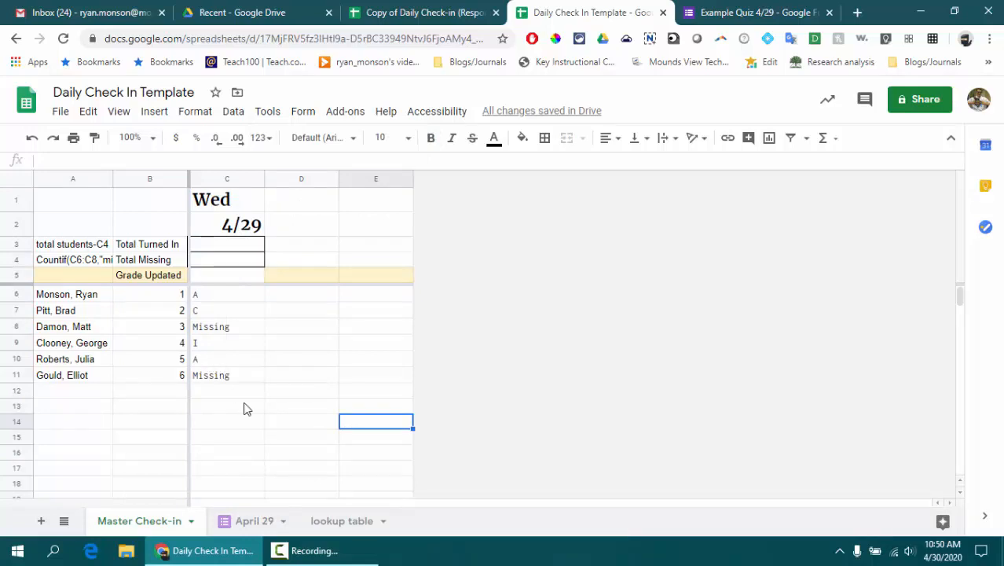
Apply only the conditional formatting copied from column B of the lookup table sheet to column C on the Master Check-in sheet
click(343, 521)
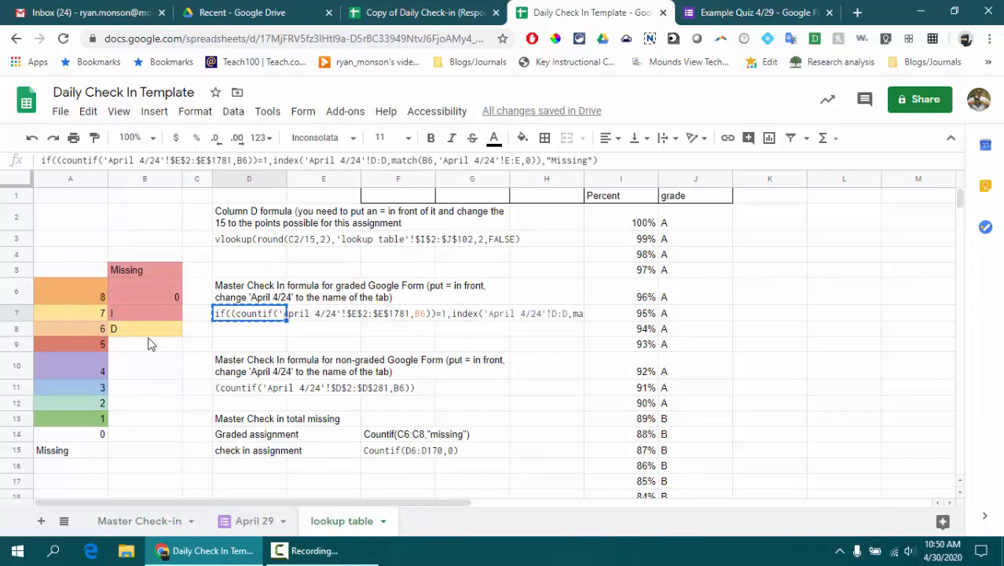
click(146, 181)
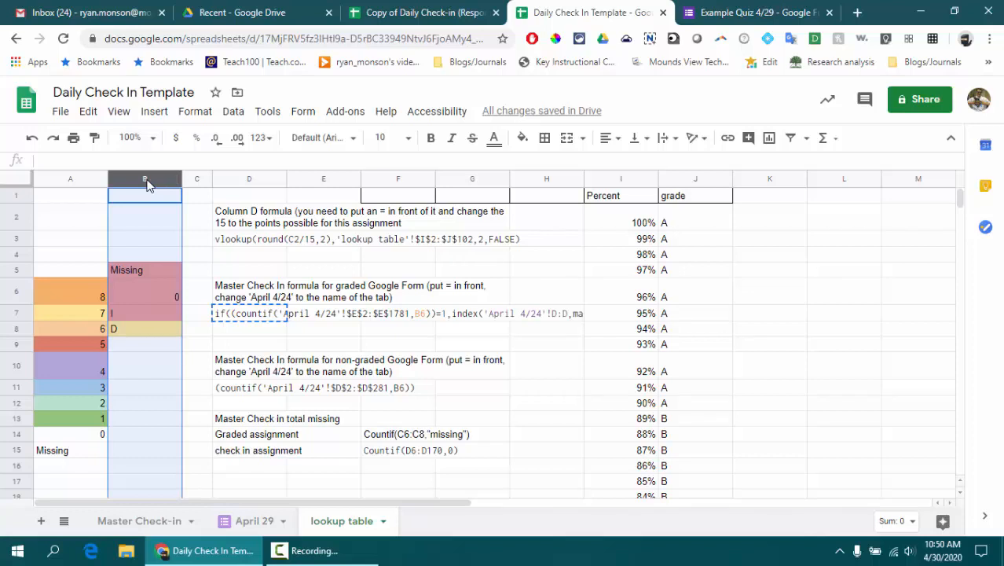
key(ctrl+c)
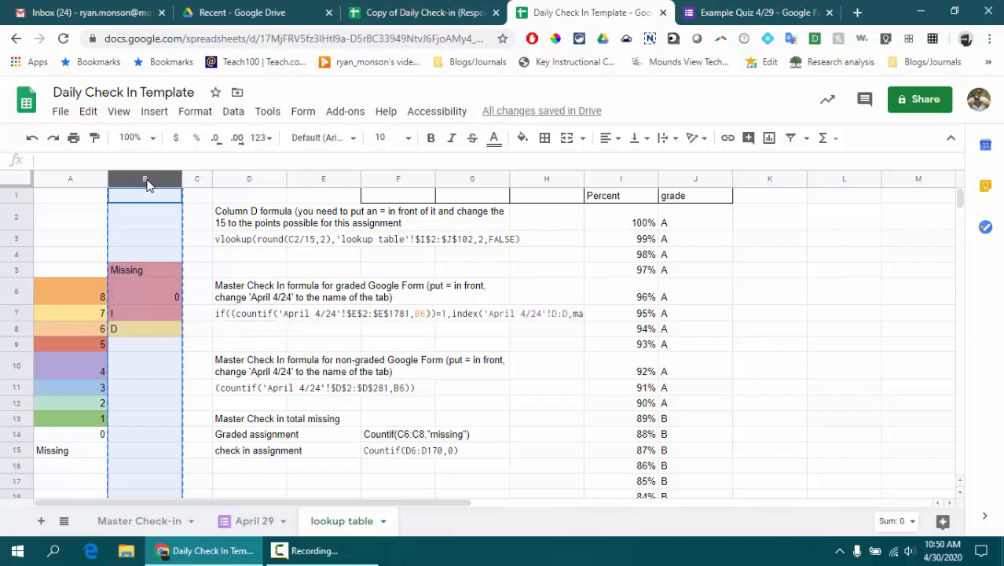
click(150, 527)
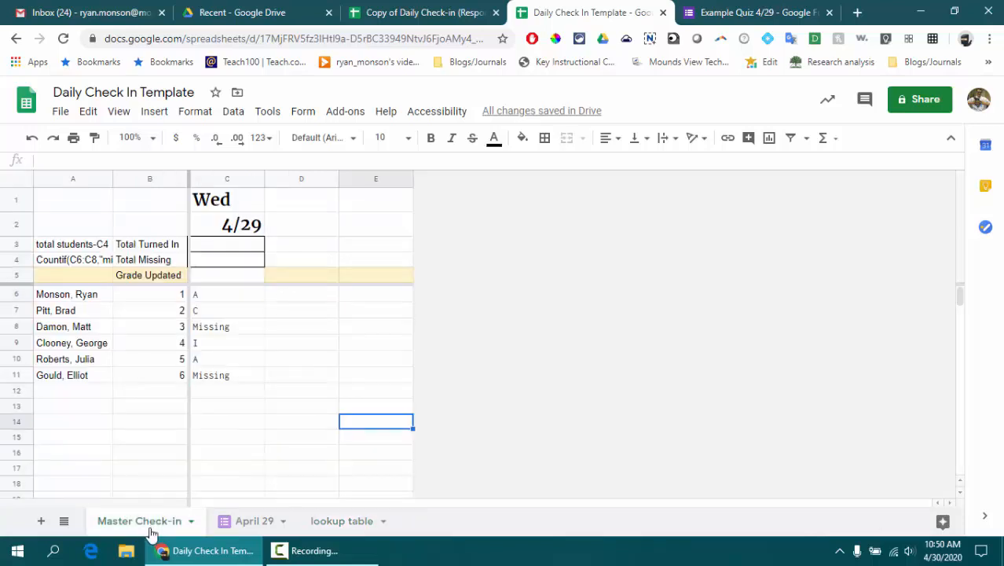
click(224, 181)
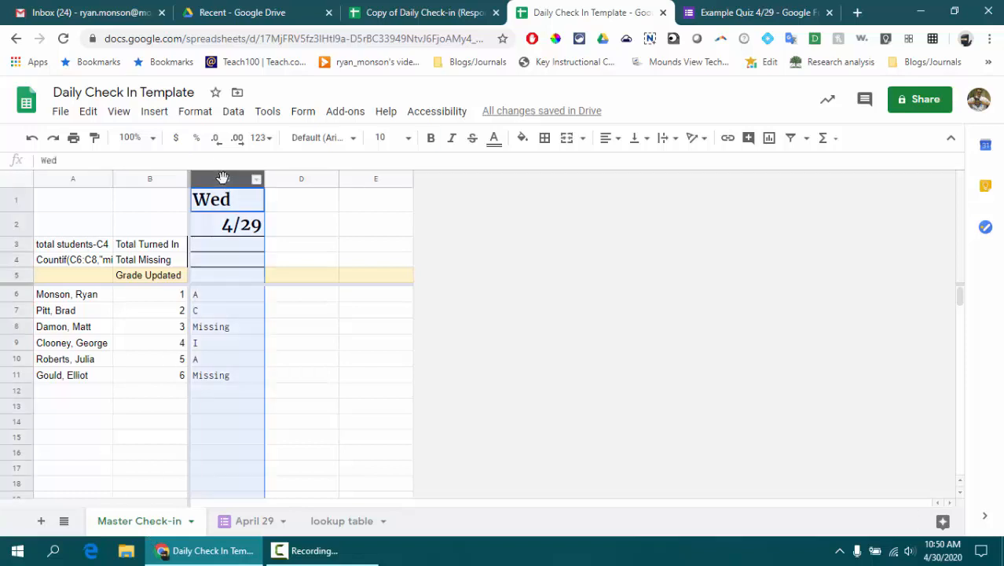
right_click(222, 179)
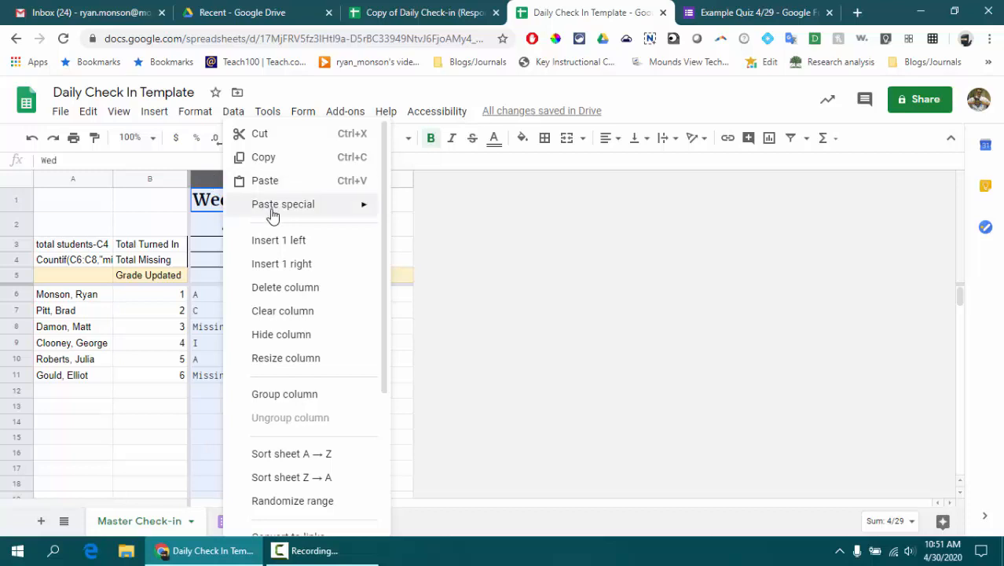
mouse_move(275, 216)
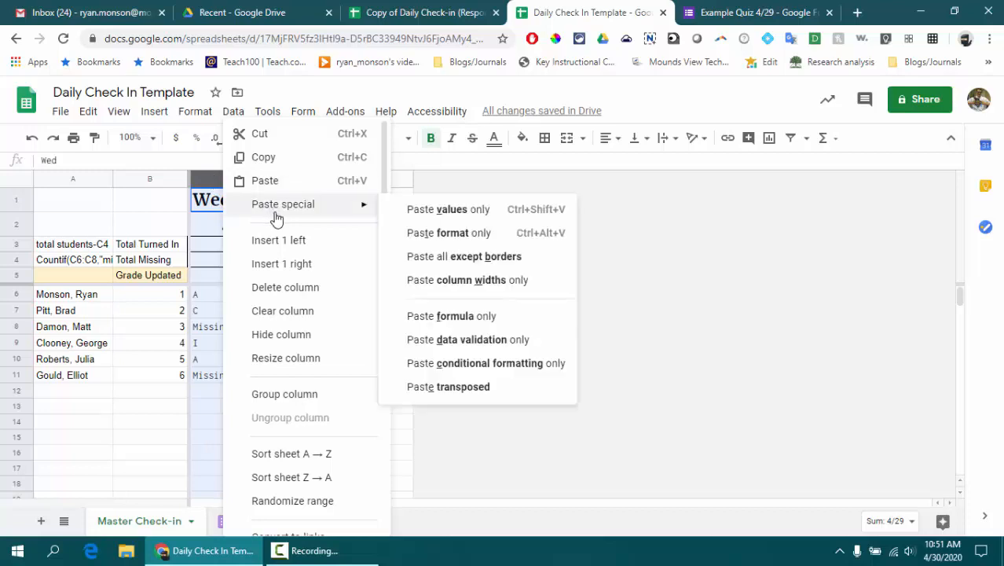
click(461, 362)
click(376, 326)
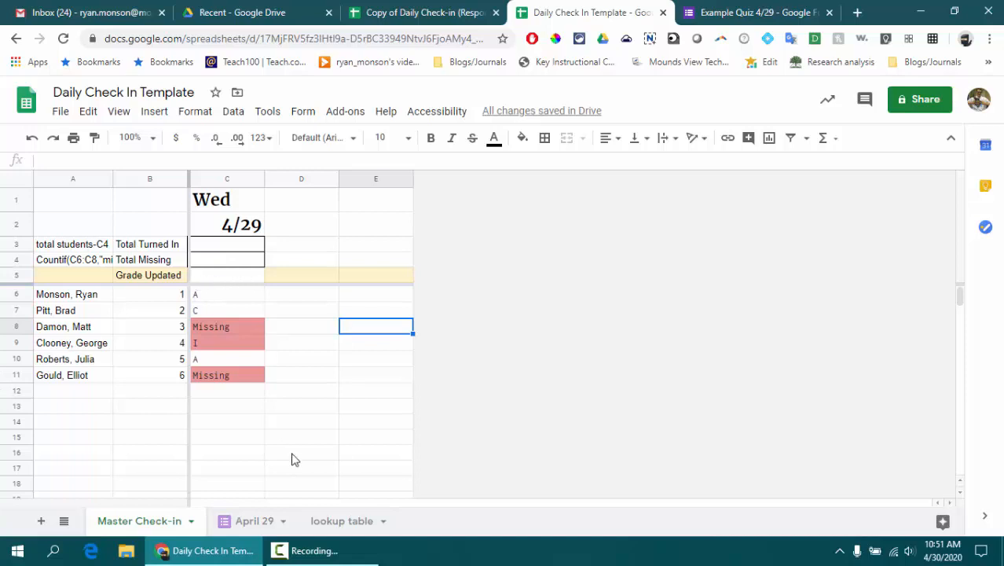
Copy the graded-assignment total missing formula text from F14 of the lookup table sheet into C4 of the Master Check-in sheet
click(341, 523)
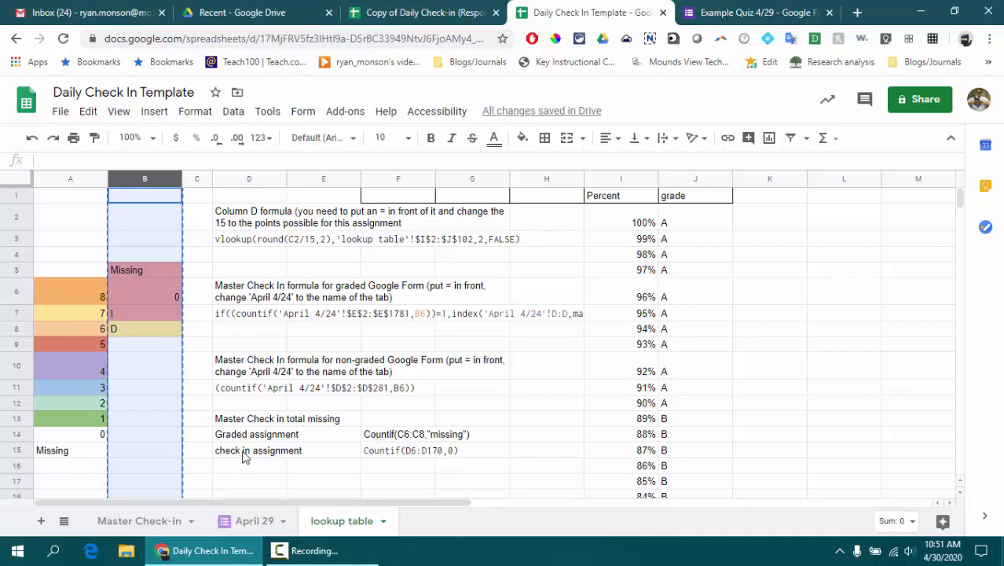
click(380, 437)
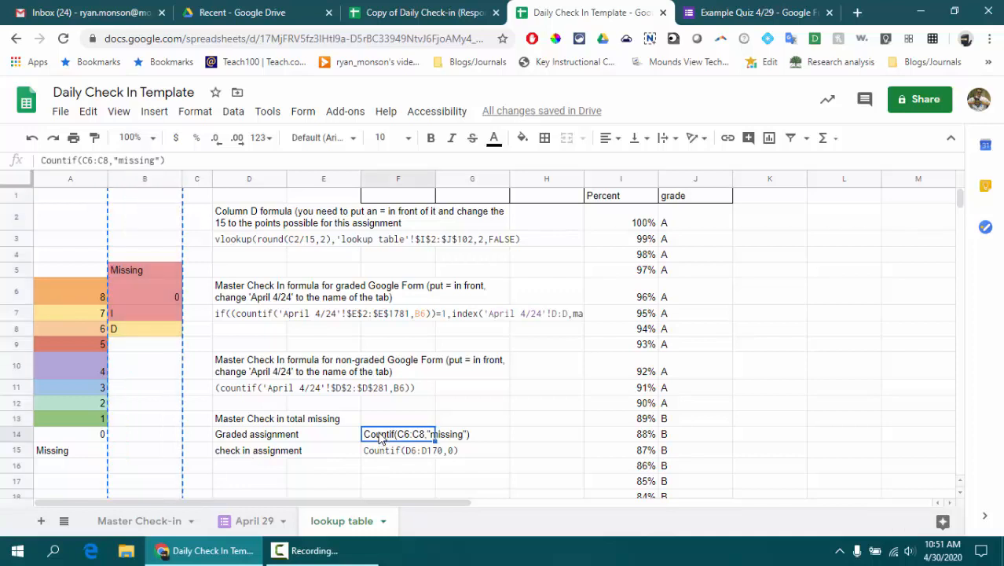
key(ctrl+c)
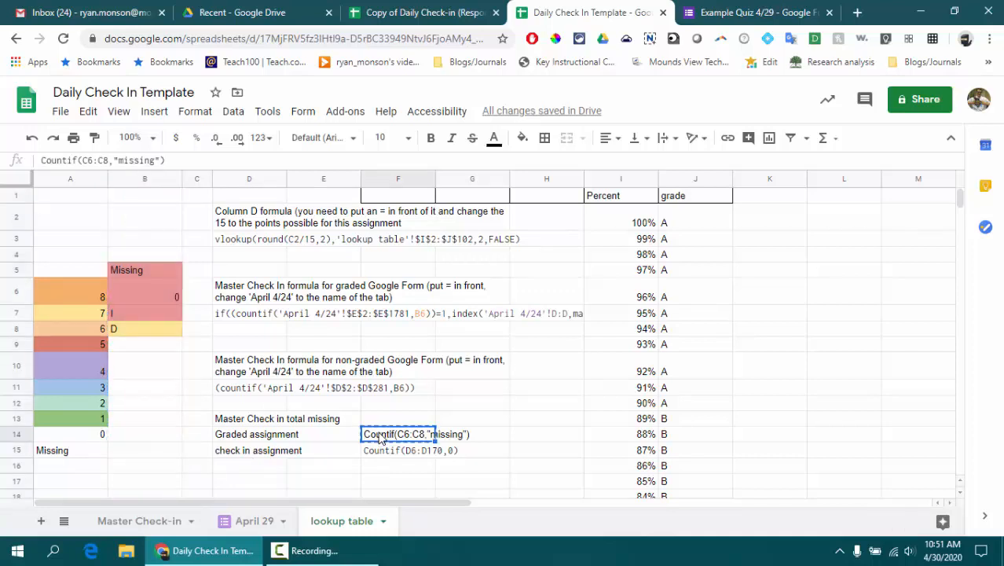
click(160, 521)
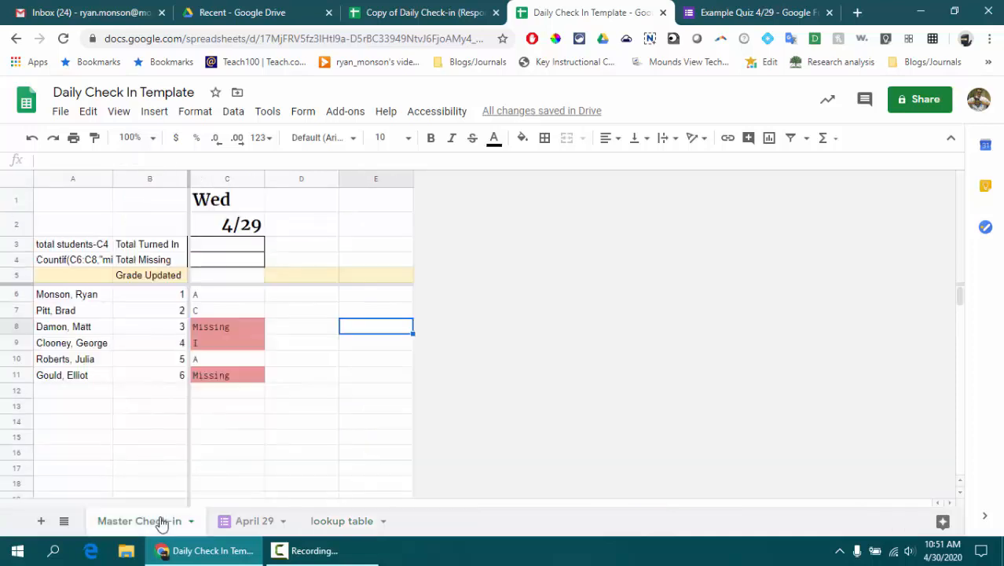
click(53, 263)
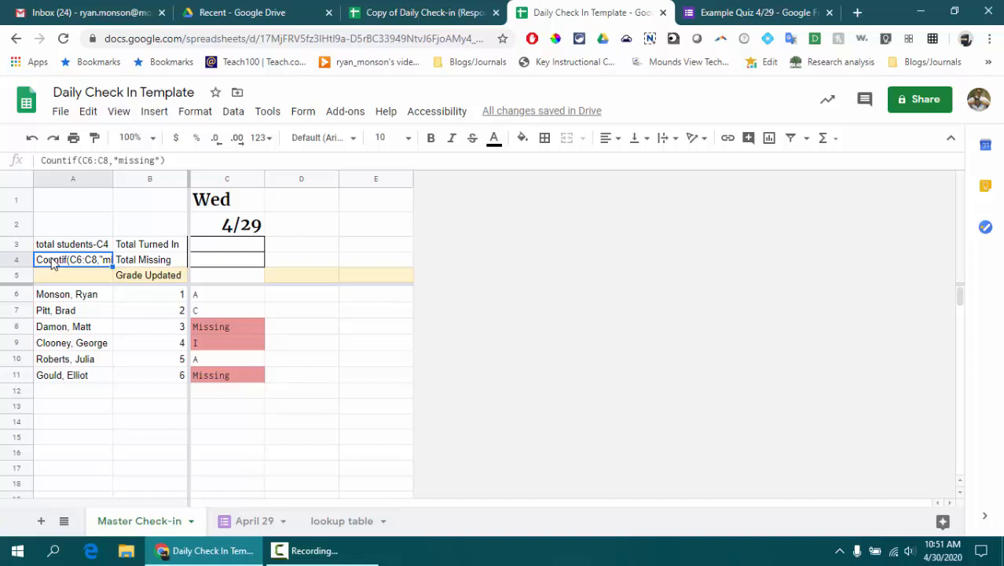
click(210, 265)
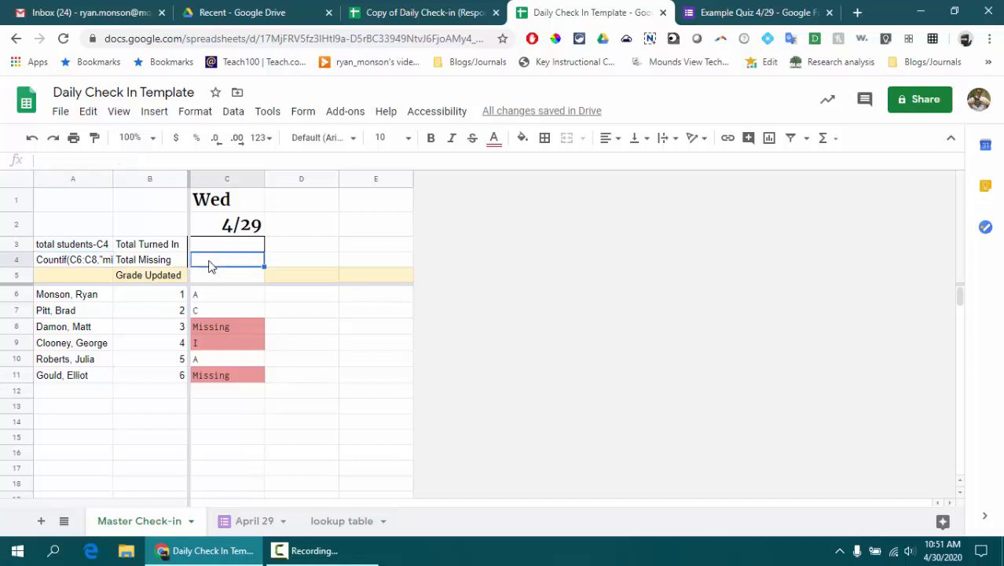
key(ctrl+v)
Add a leading = to the Countif text in C4, change its range to C6:C11, and enter the formula
click(44, 160)
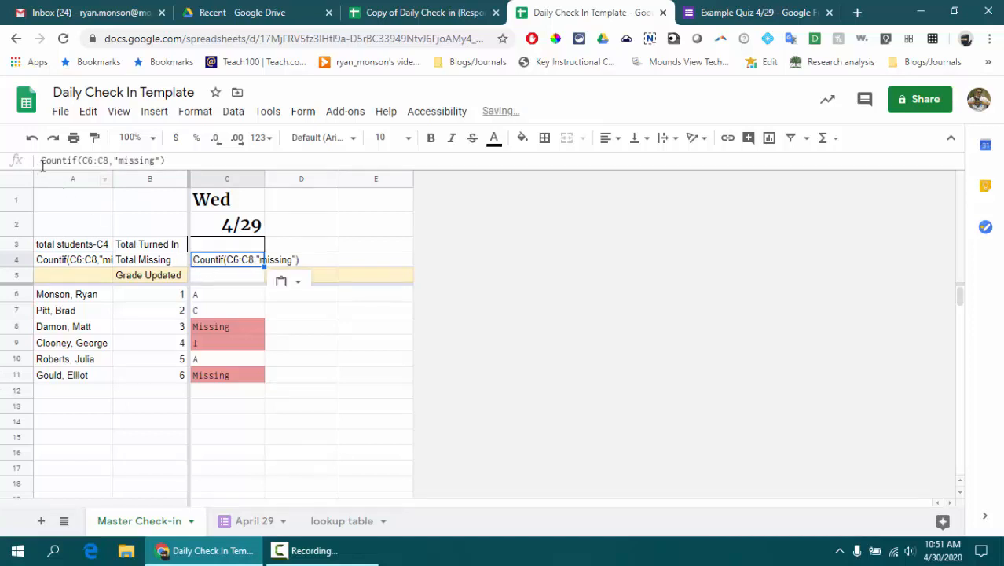
text(=)
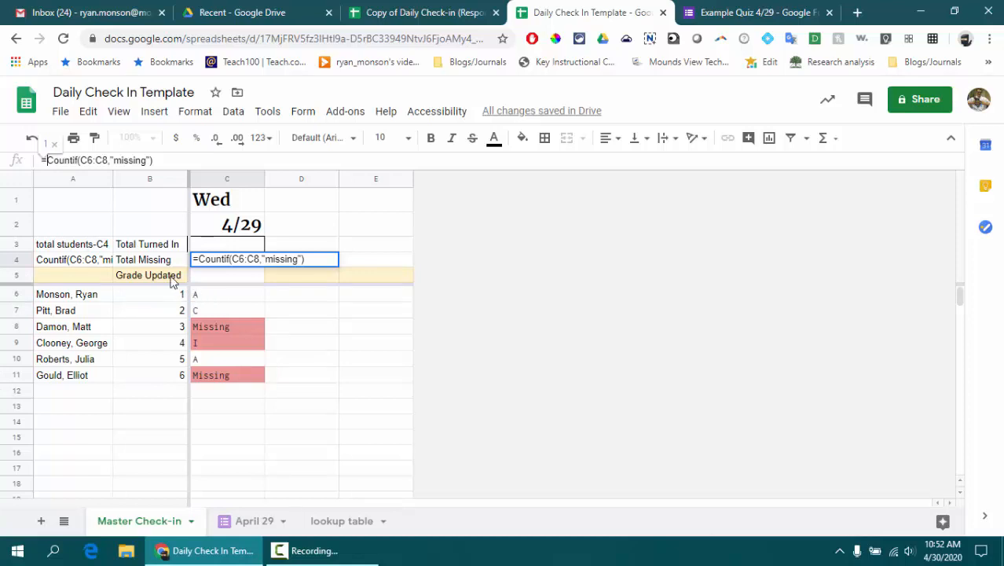
click(108, 160)
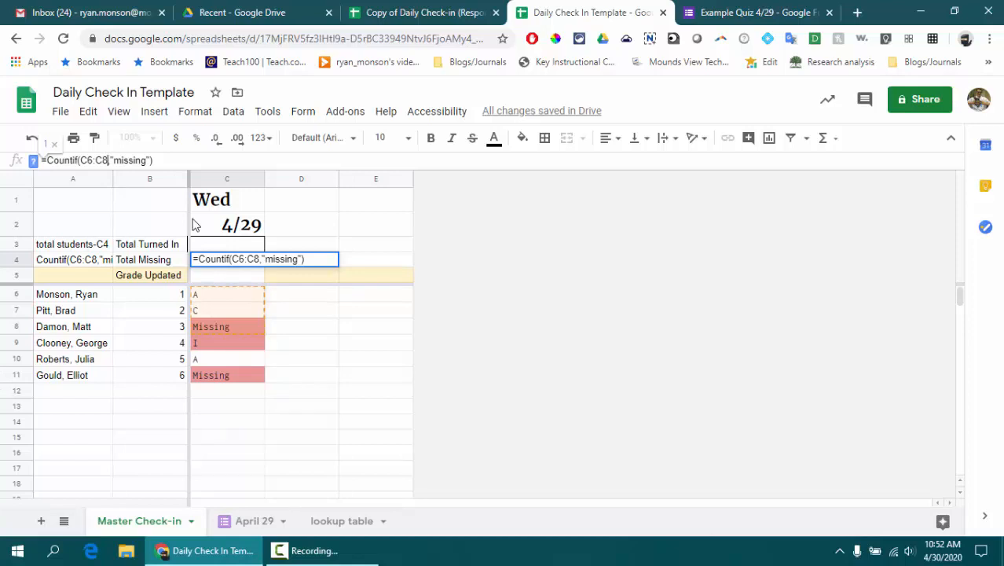
key(BackSpace)
text(11)
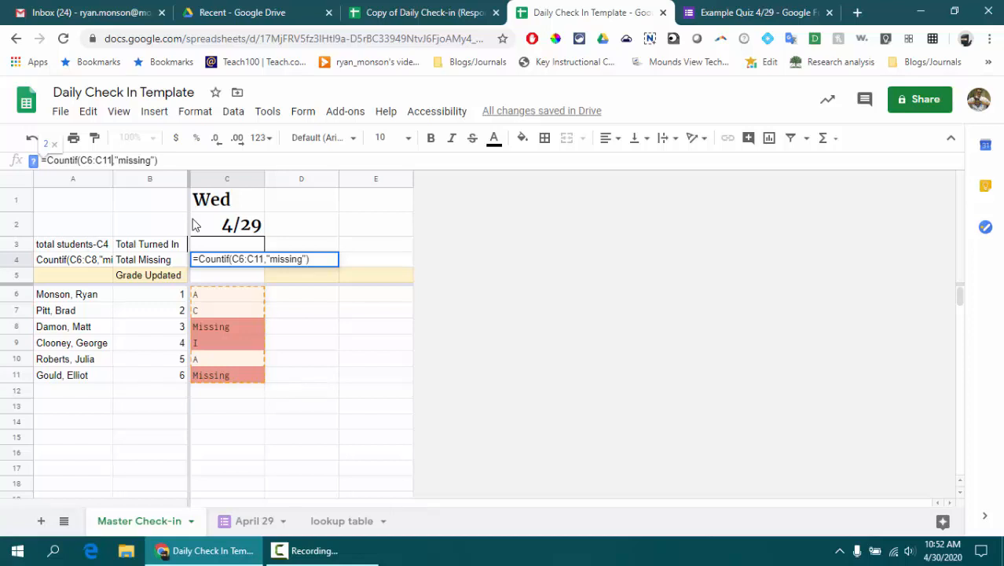
key(Return)
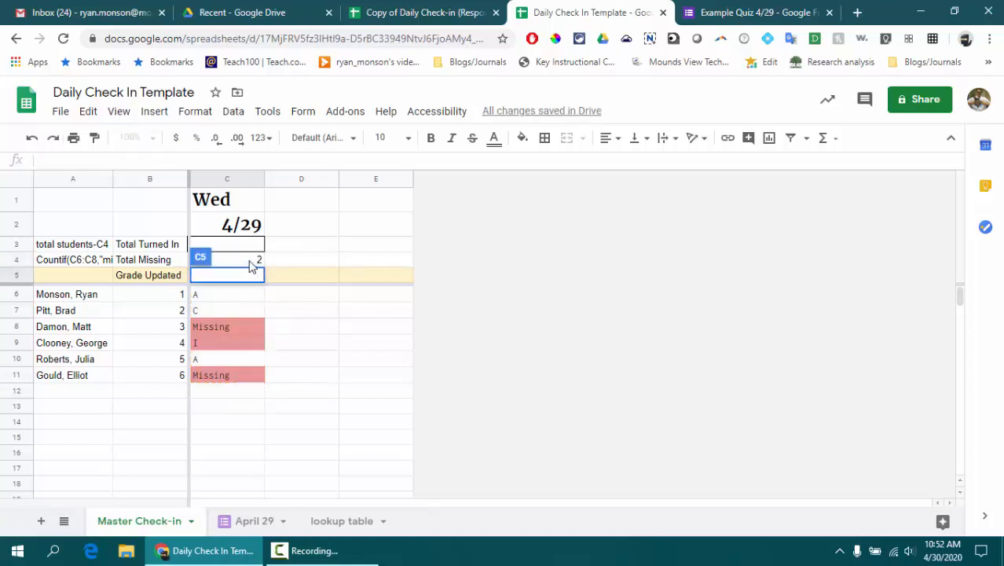
Enter the formula =6-C4 in the Total Turned In cell C3 to subtract the missing work from the six students
double_click(252, 259)
click(243, 250)
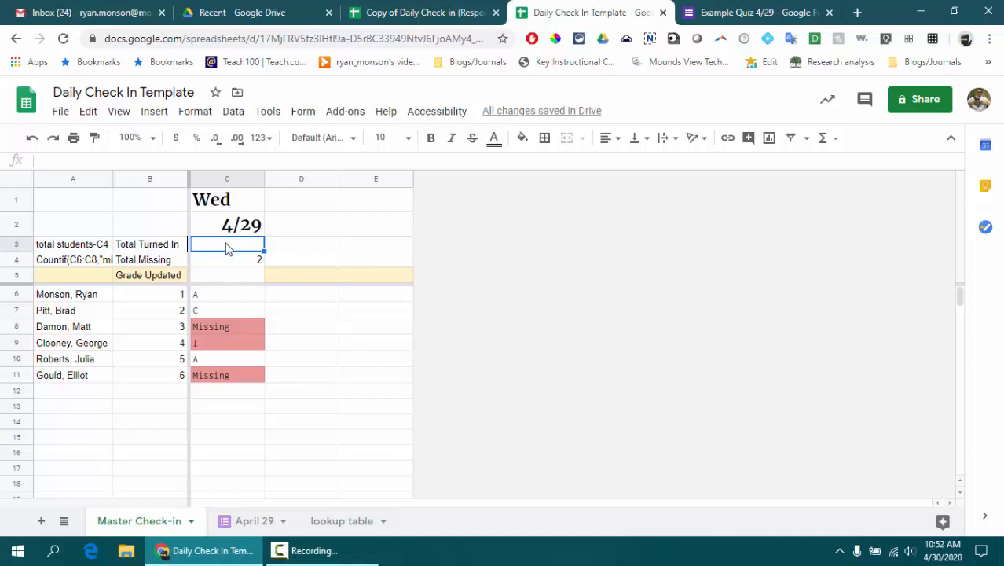
text(=)
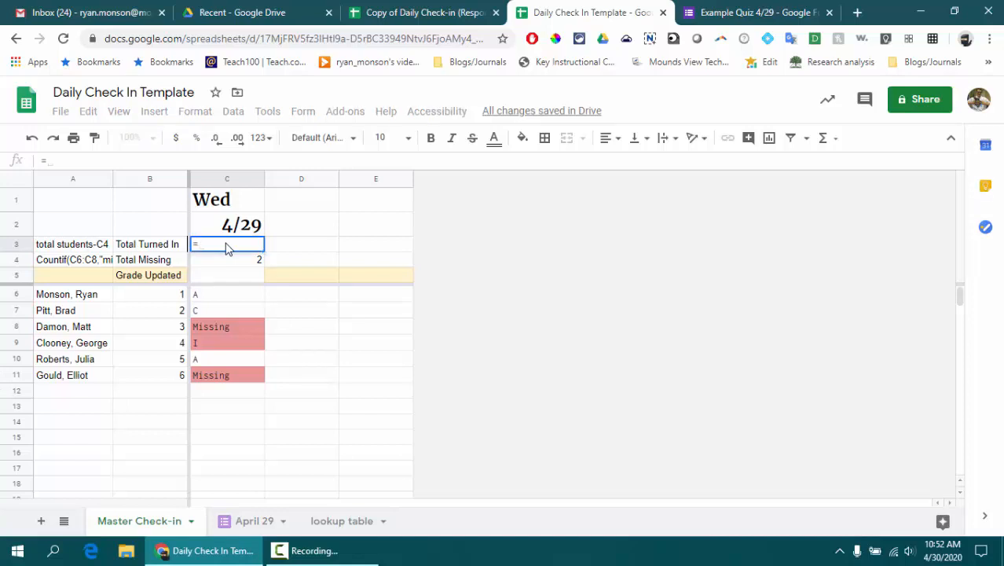
text(6)
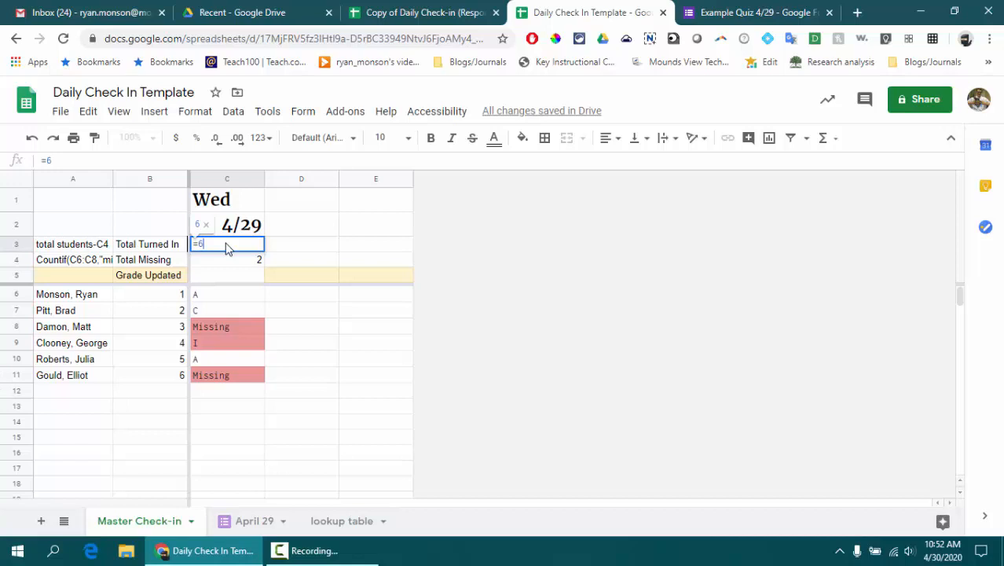
text(-)
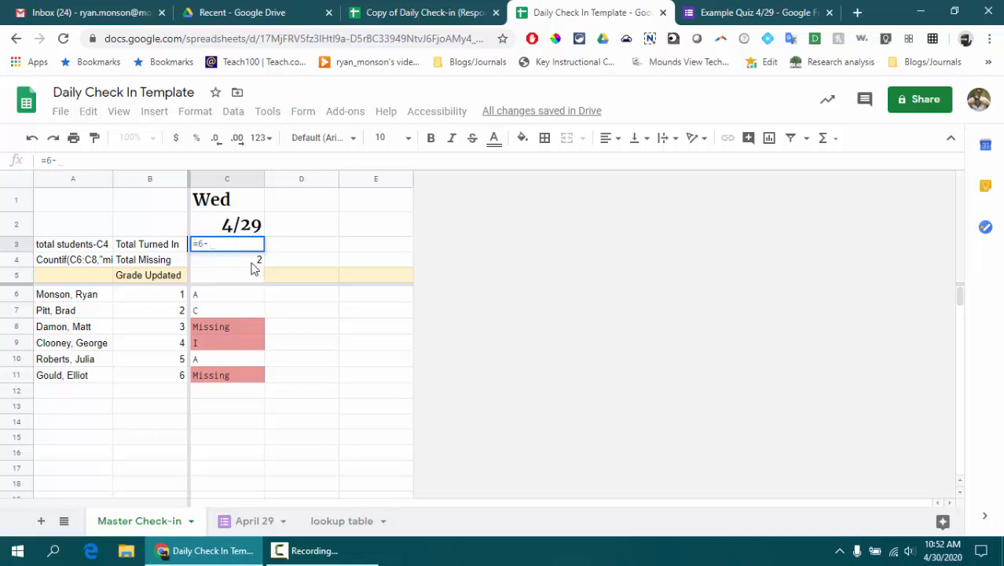
click(249, 264)
key(Return)
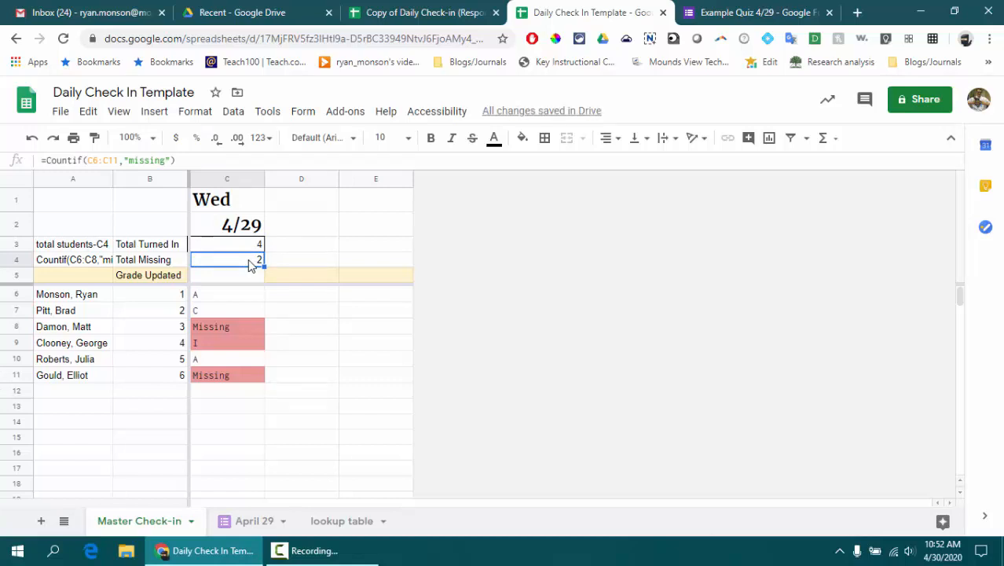
Check the grade formula in D5 of the April 29 sheet and return to the Master Check-in sheet
click(248, 523)
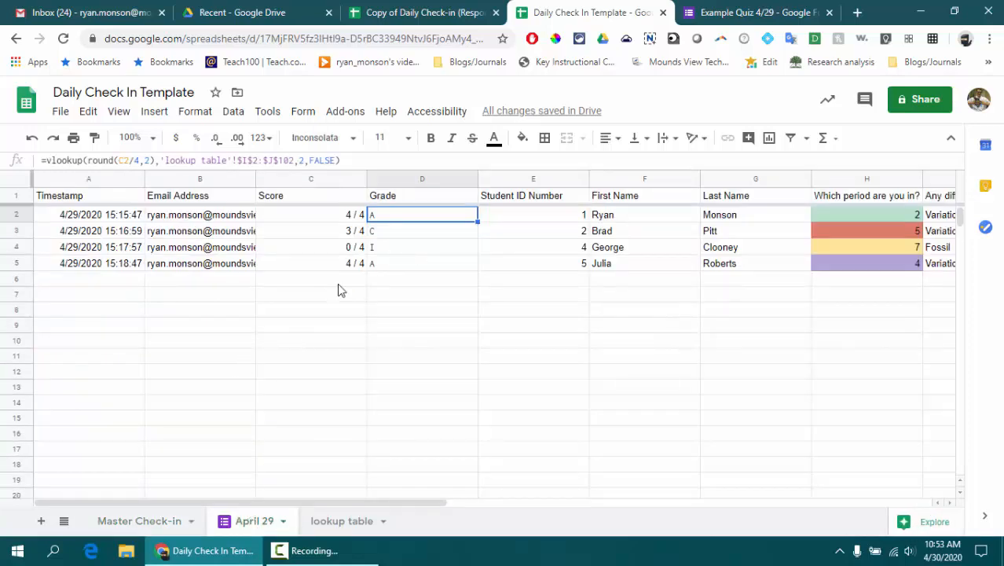
click(399, 264)
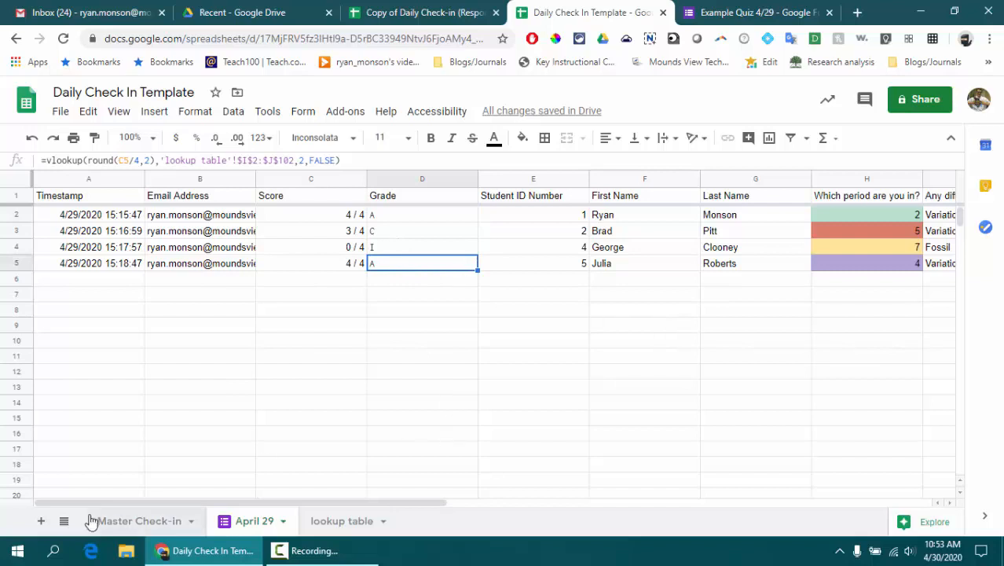
click(130, 521)
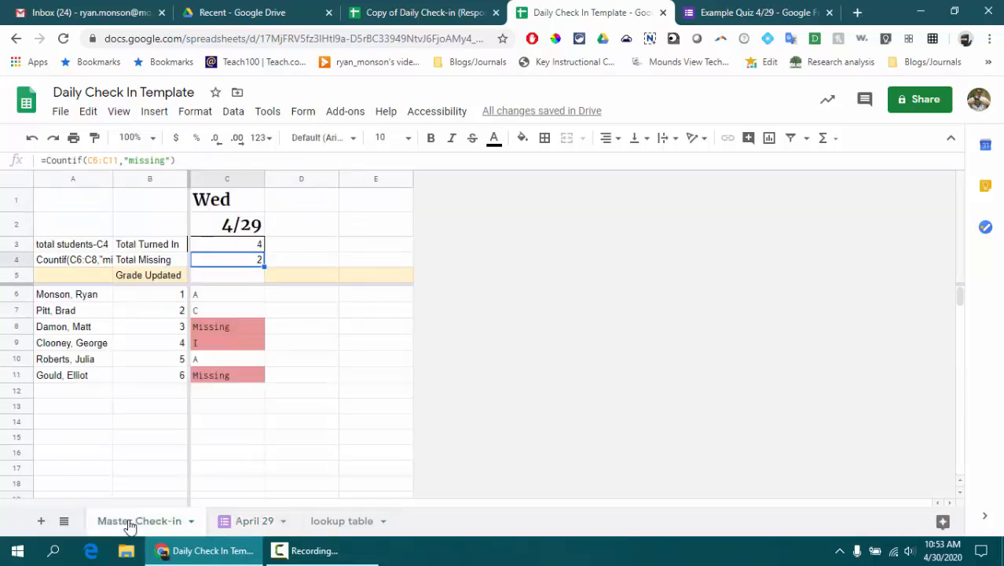